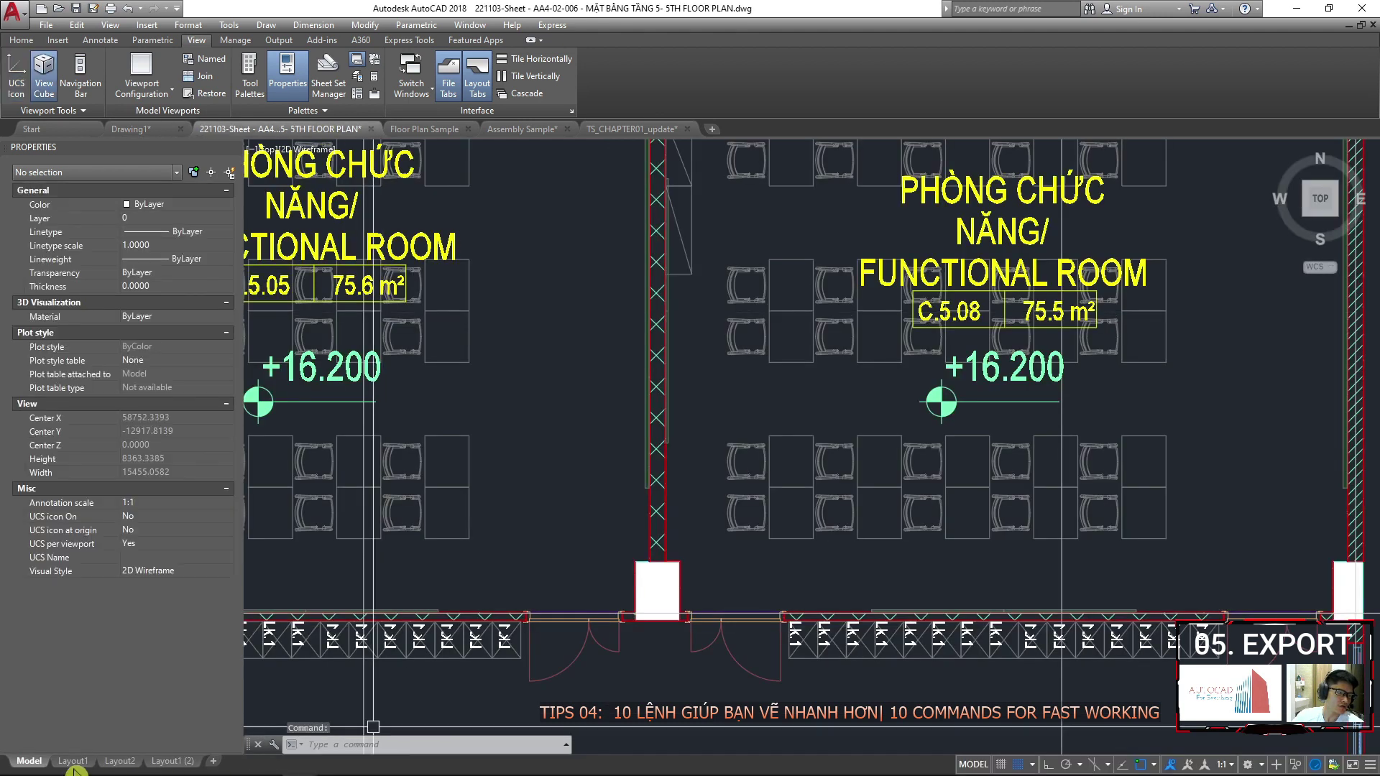
# Flip the fifth-floor plan from Layout1 to Layout2, then back to Layout1.
pyautogui.click(73, 761)
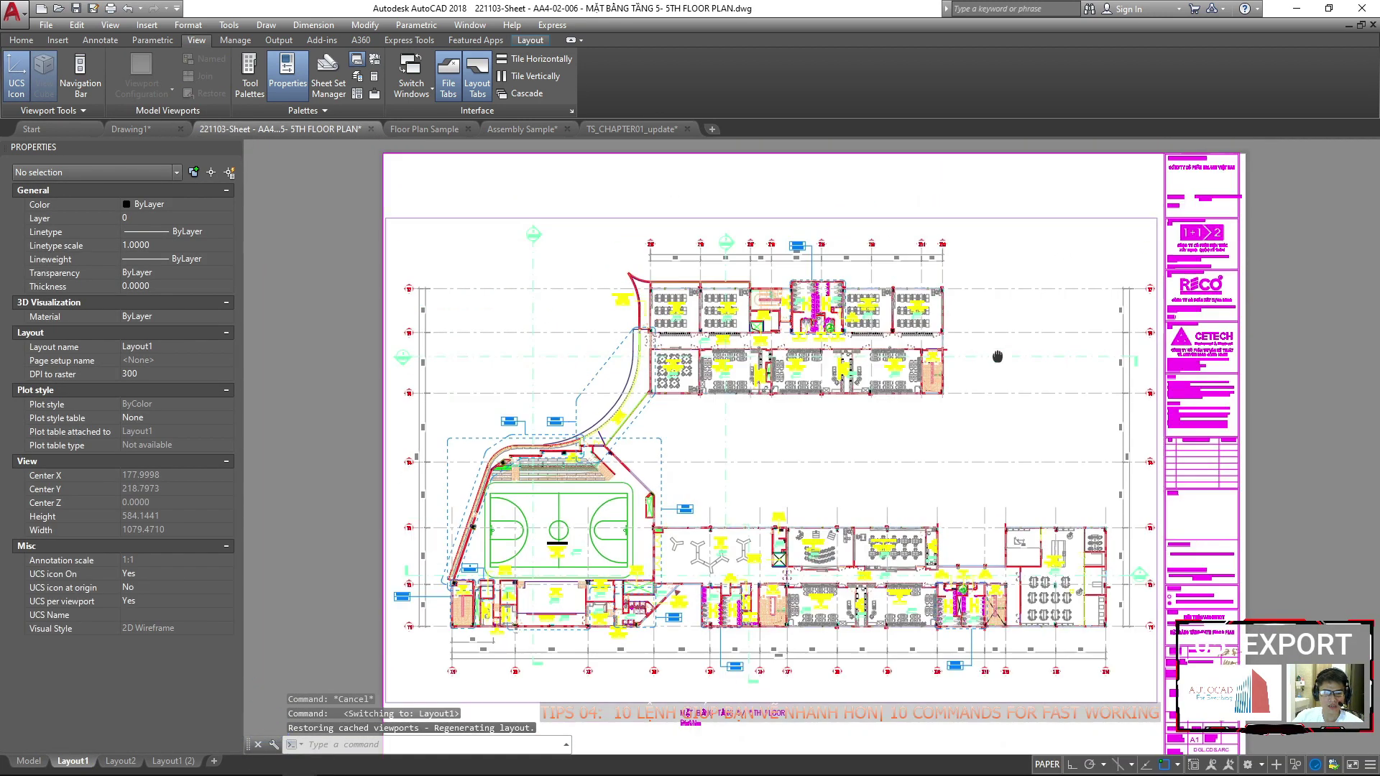
pyautogui.click(119, 761)
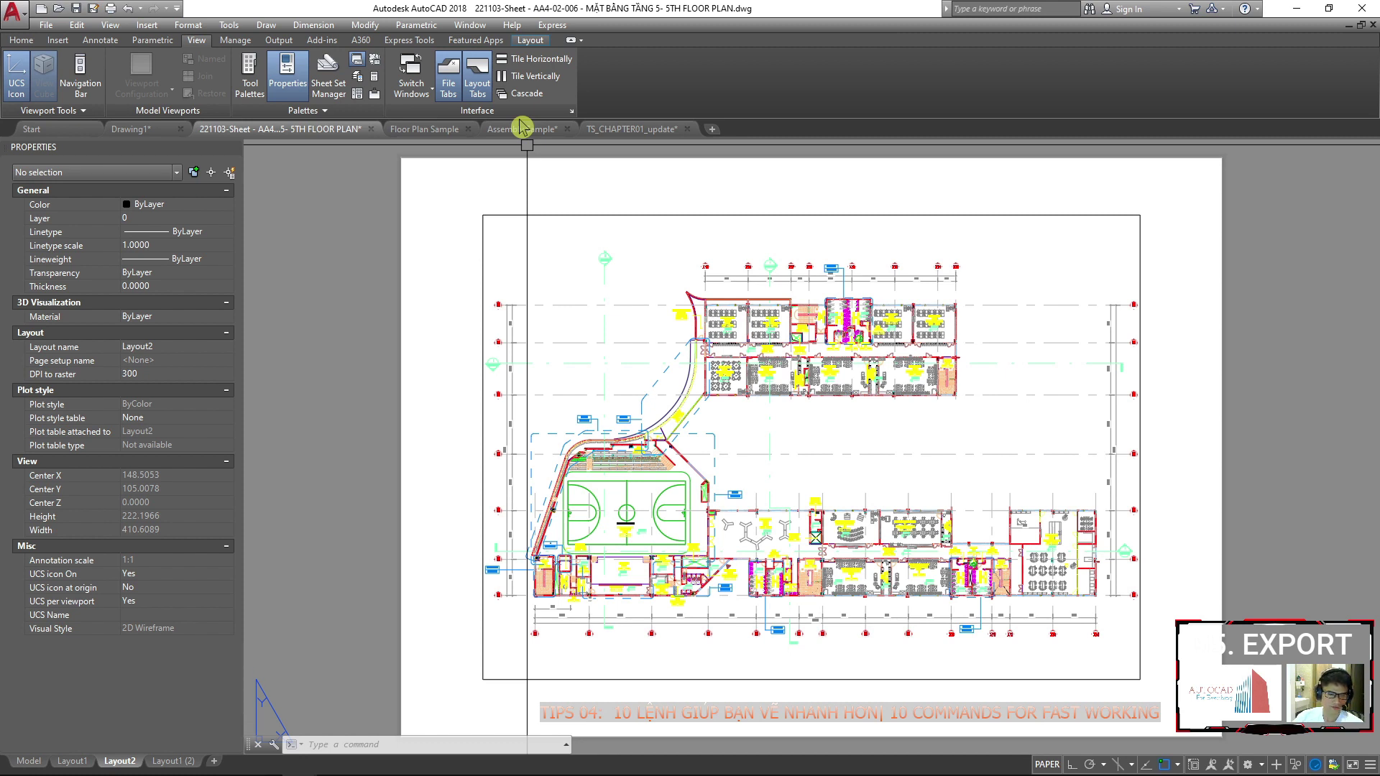
pyautogui.click(93, 760)
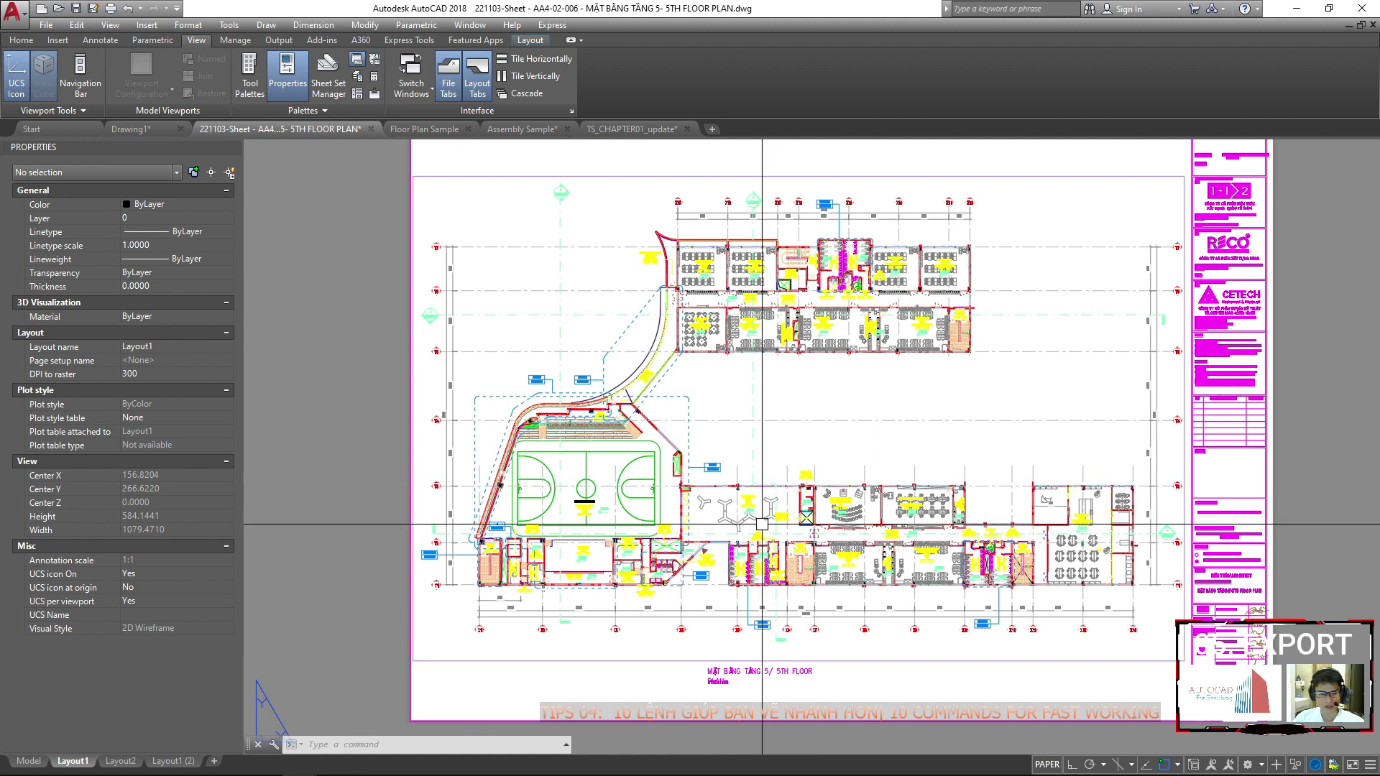
pyautogui.moveTo(173, 761)
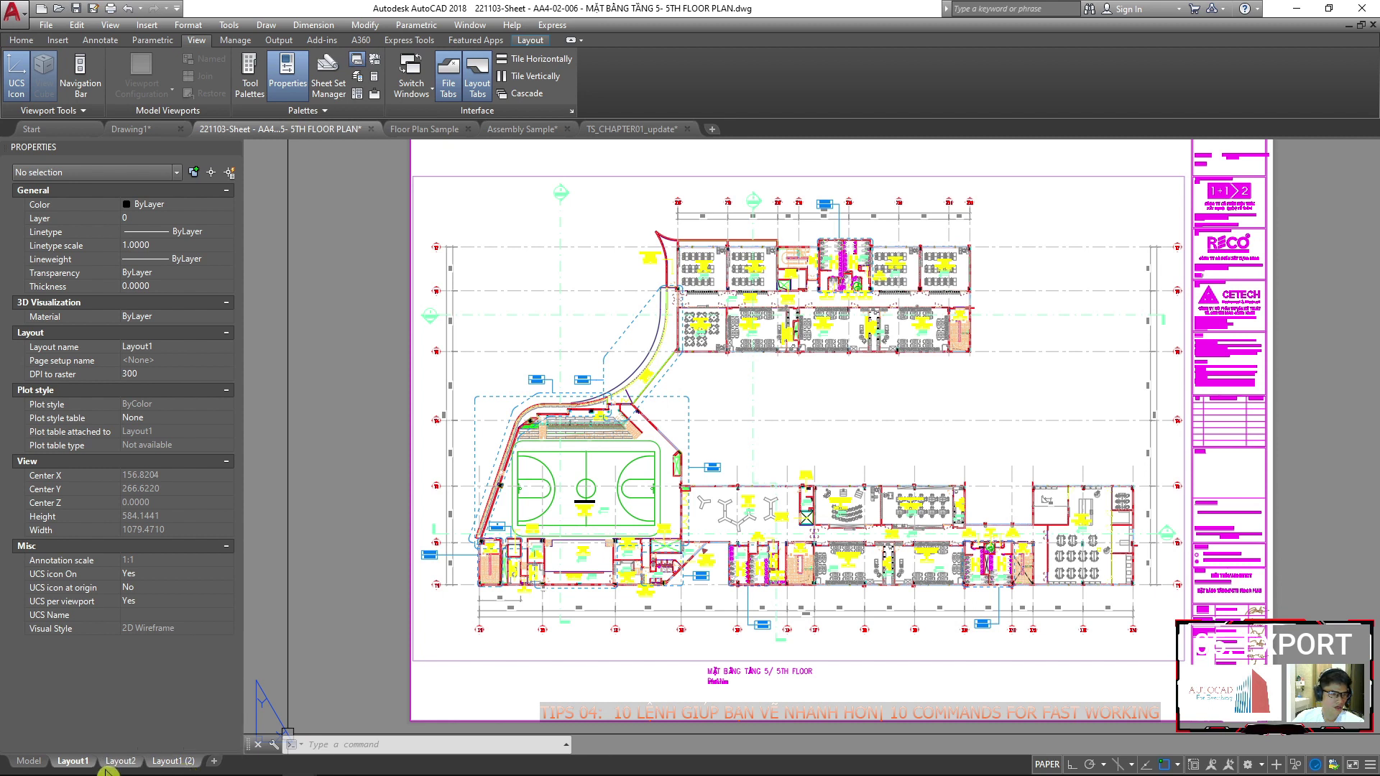
# Publish the selected layouts with output set to PDF and the AutoCAD PDF (General Documentation) preset.
pyautogui.rightClick(165, 769)
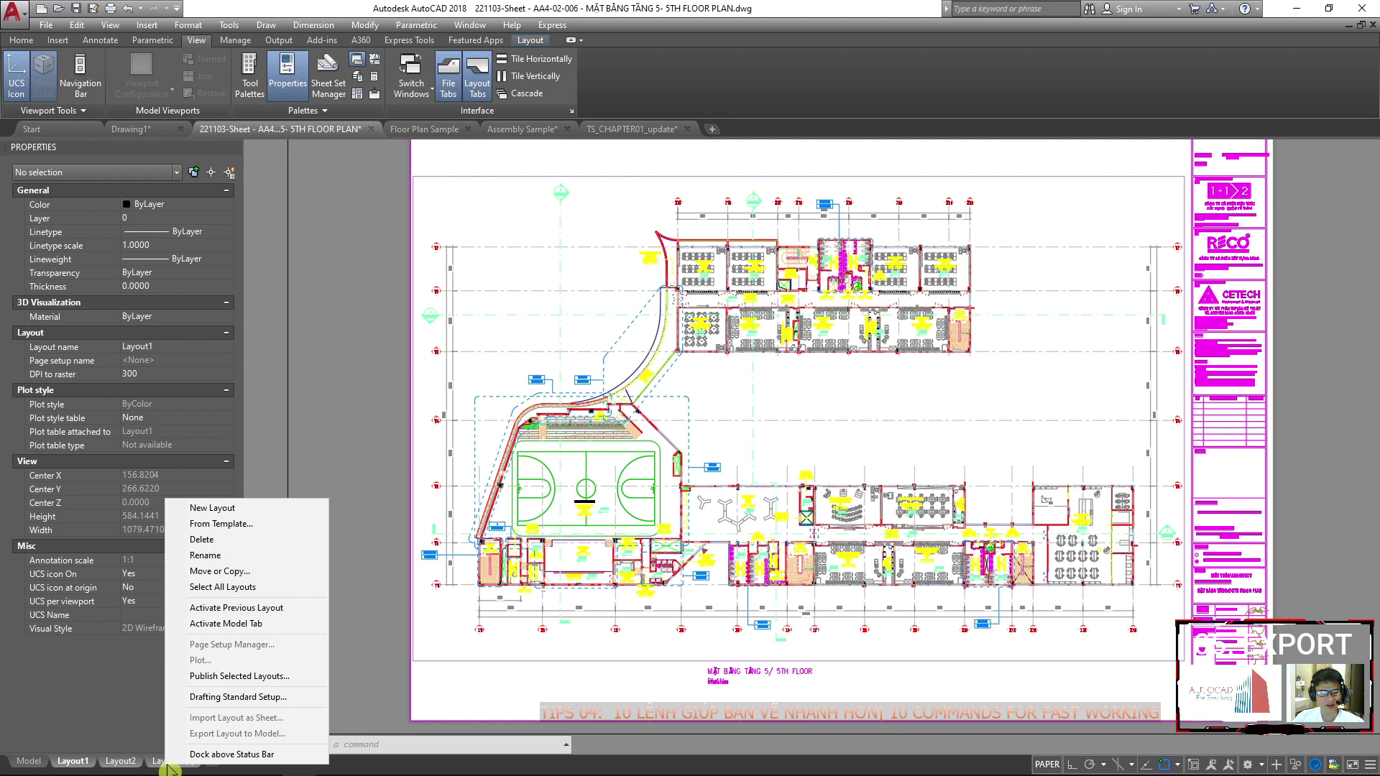
pyautogui.click(218, 678)
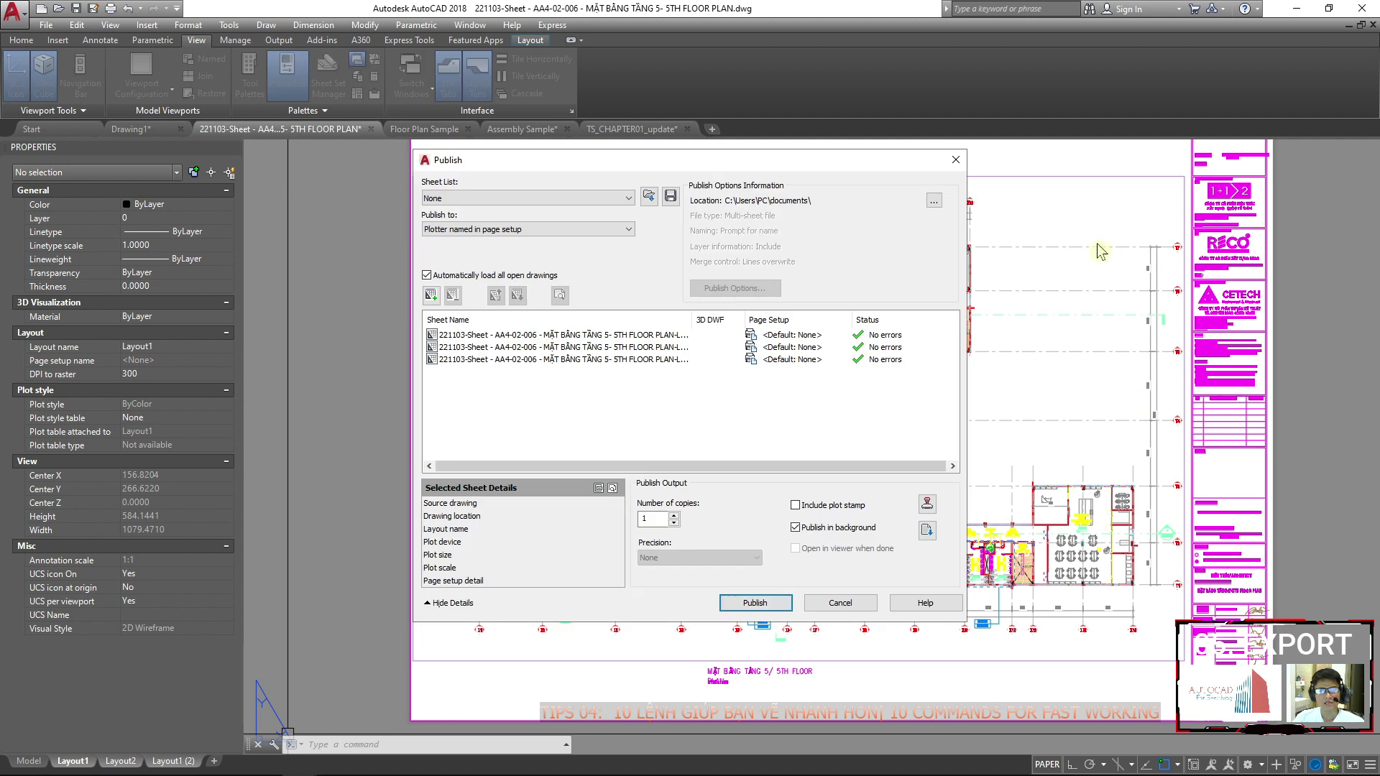
pyautogui.moveTo(873, 164); pyautogui.dragTo(865, 165)
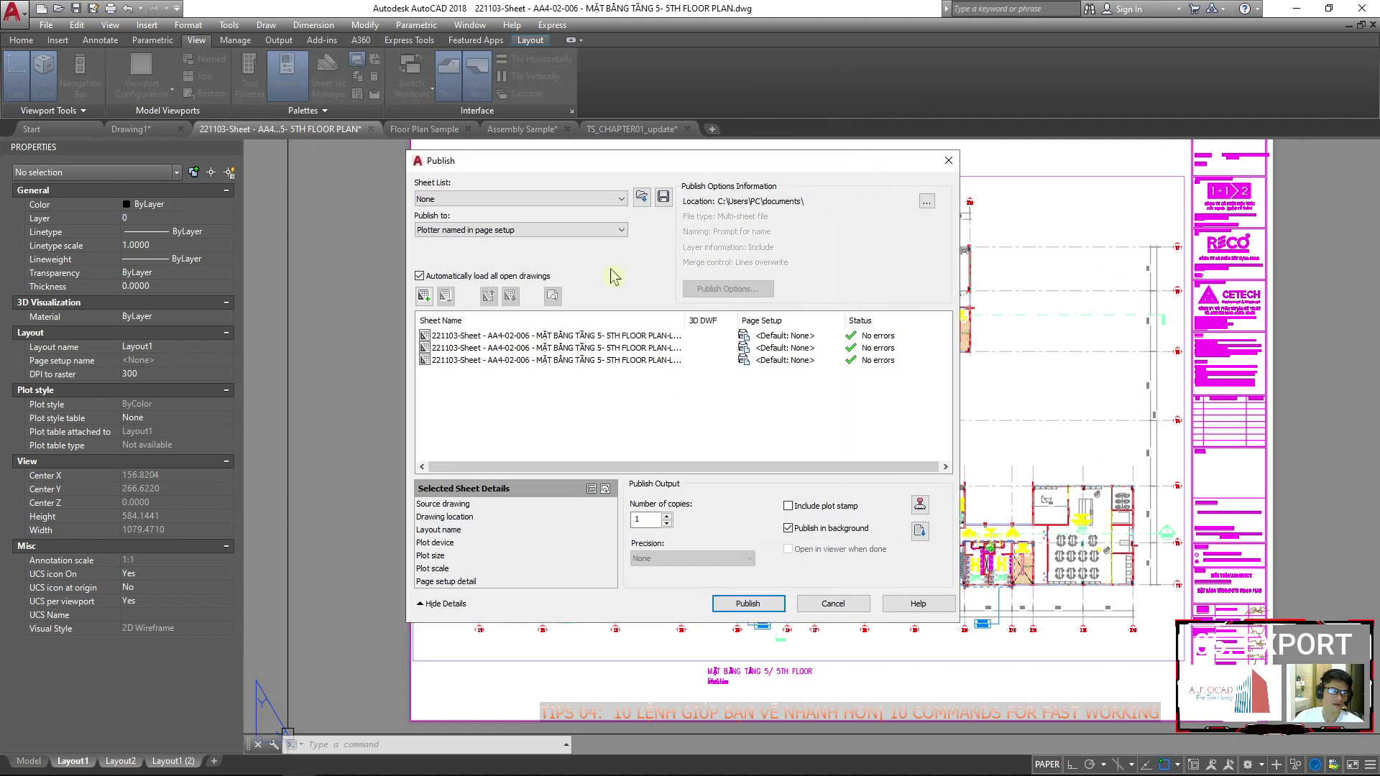
pyautogui.click(541, 199)
pyautogui.click(539, 213)
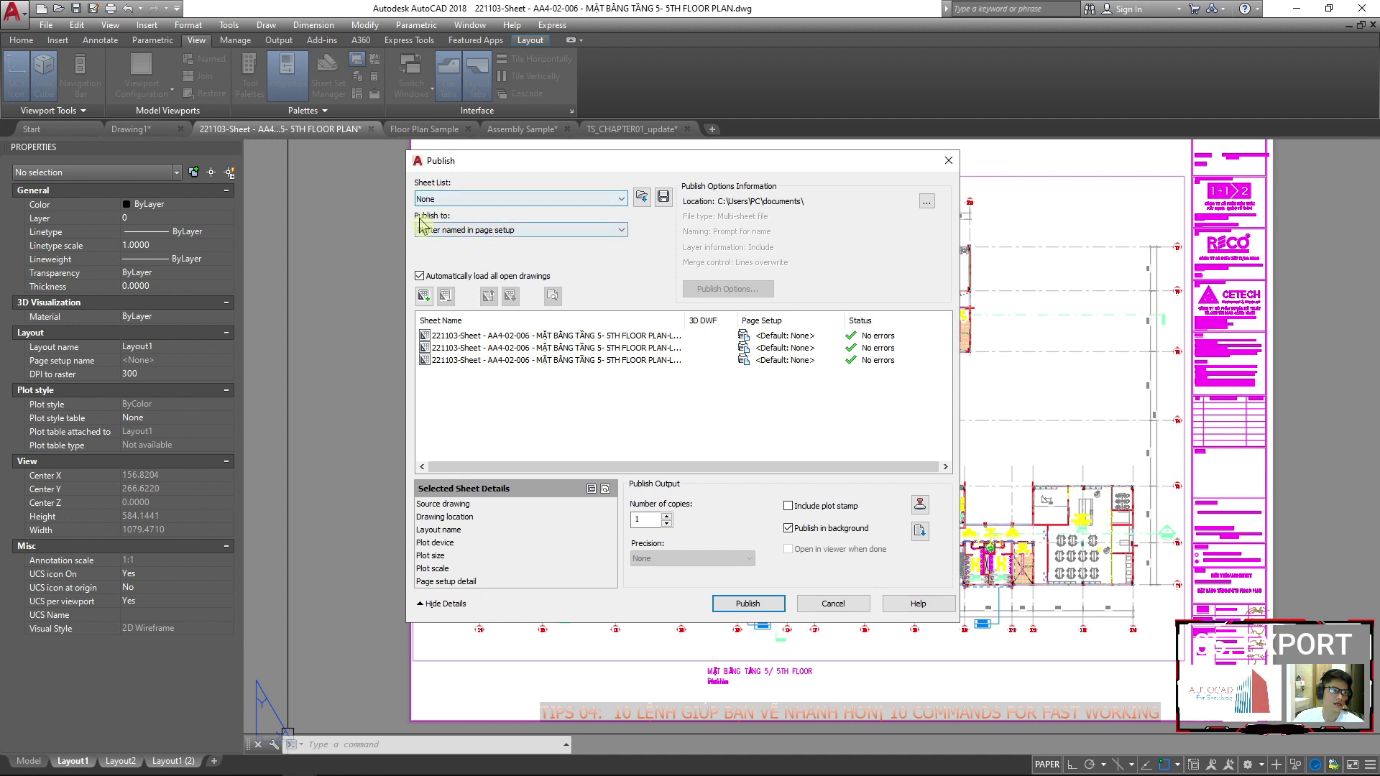
pyautogui.click(537, 232)
pyautogui.click(440, 269)
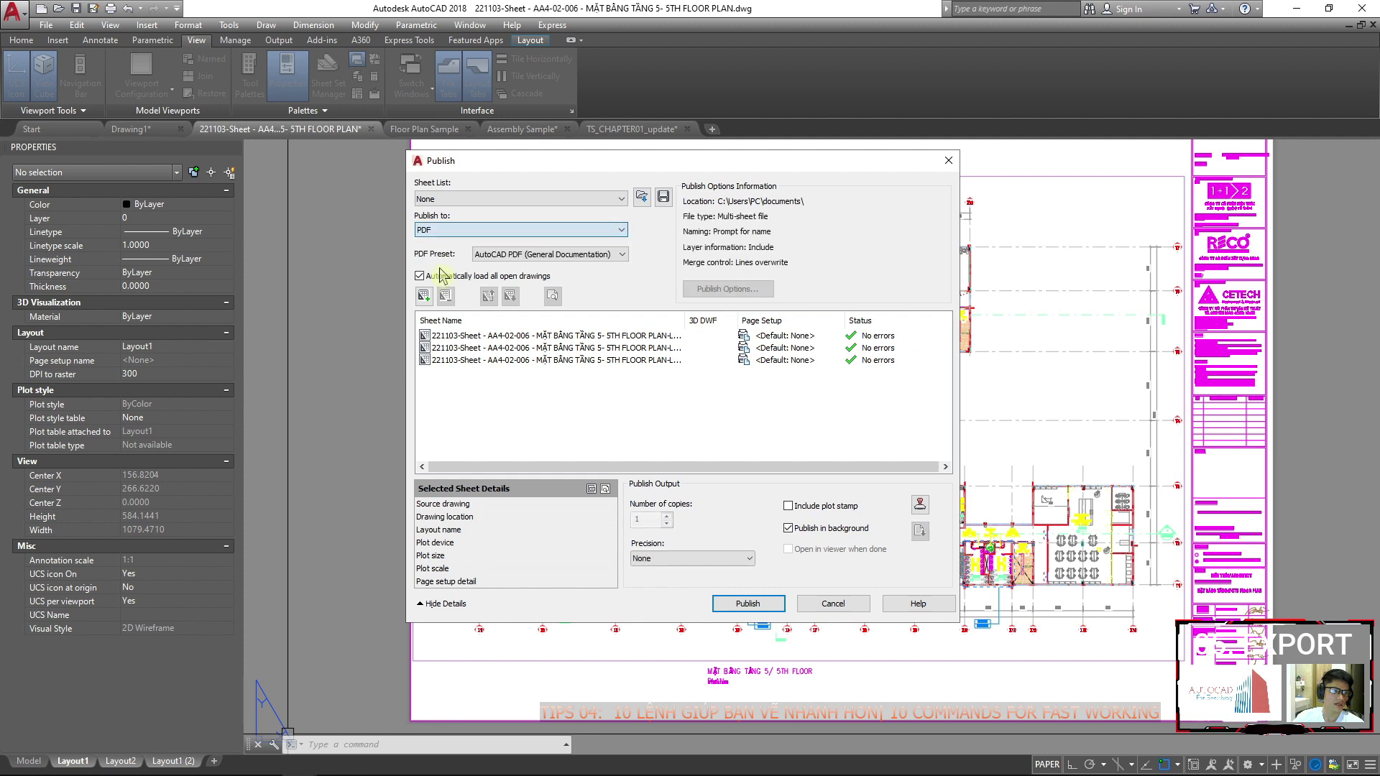
# Dismiss the unsaved sheet-list message and accept the default PDF publish options.
pyautogui.click(663, 196)
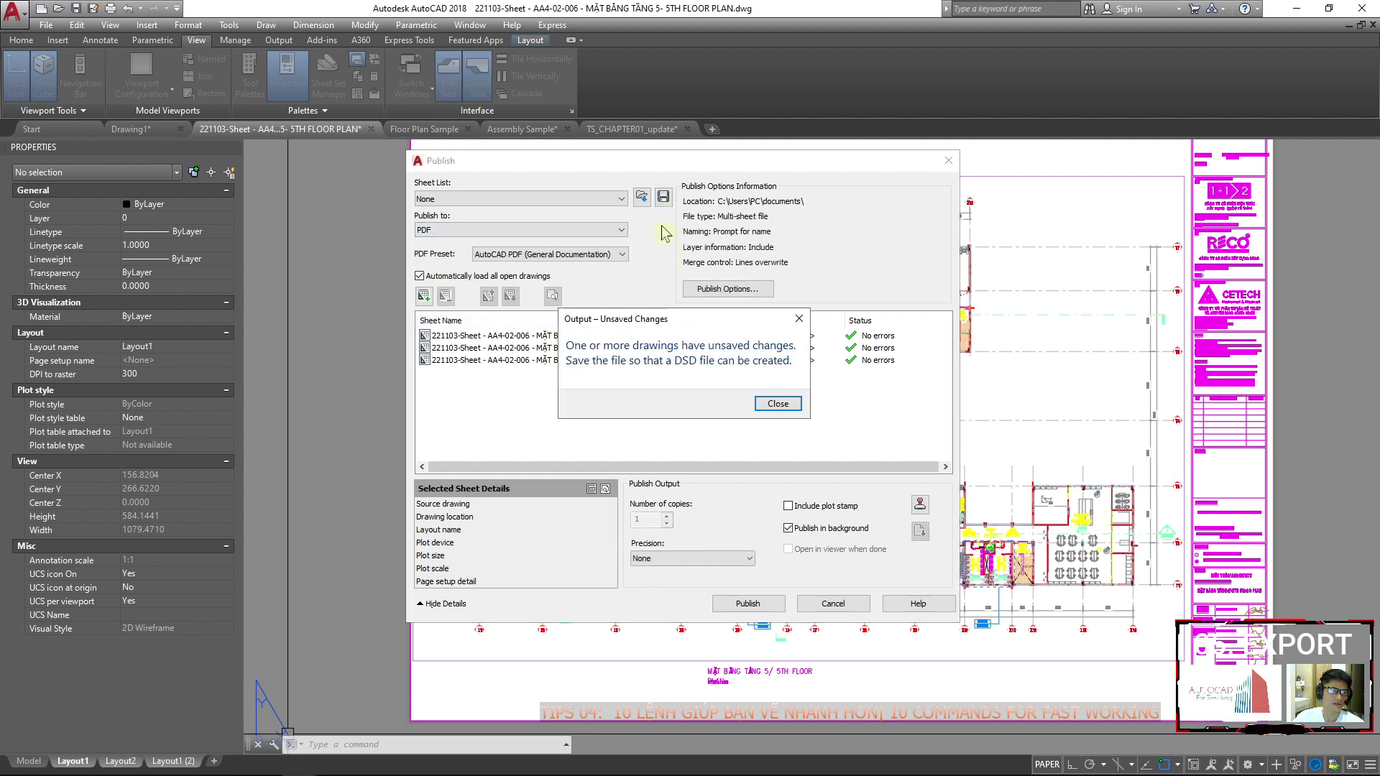
pyautogui.click(778, 403)
pyautogui.click(727, 288)
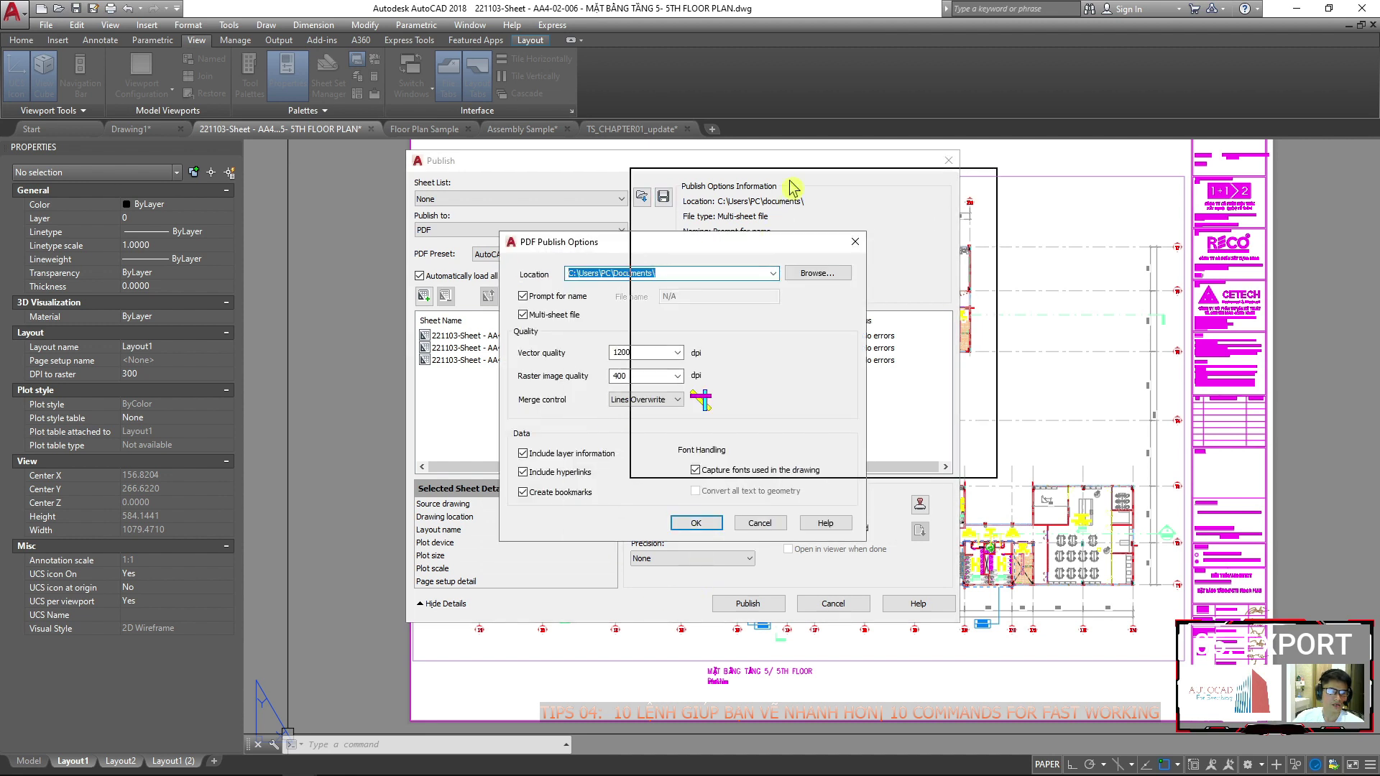
pyautogui.moveTo(791, 188); pyautogui.dragTo(790, 189)
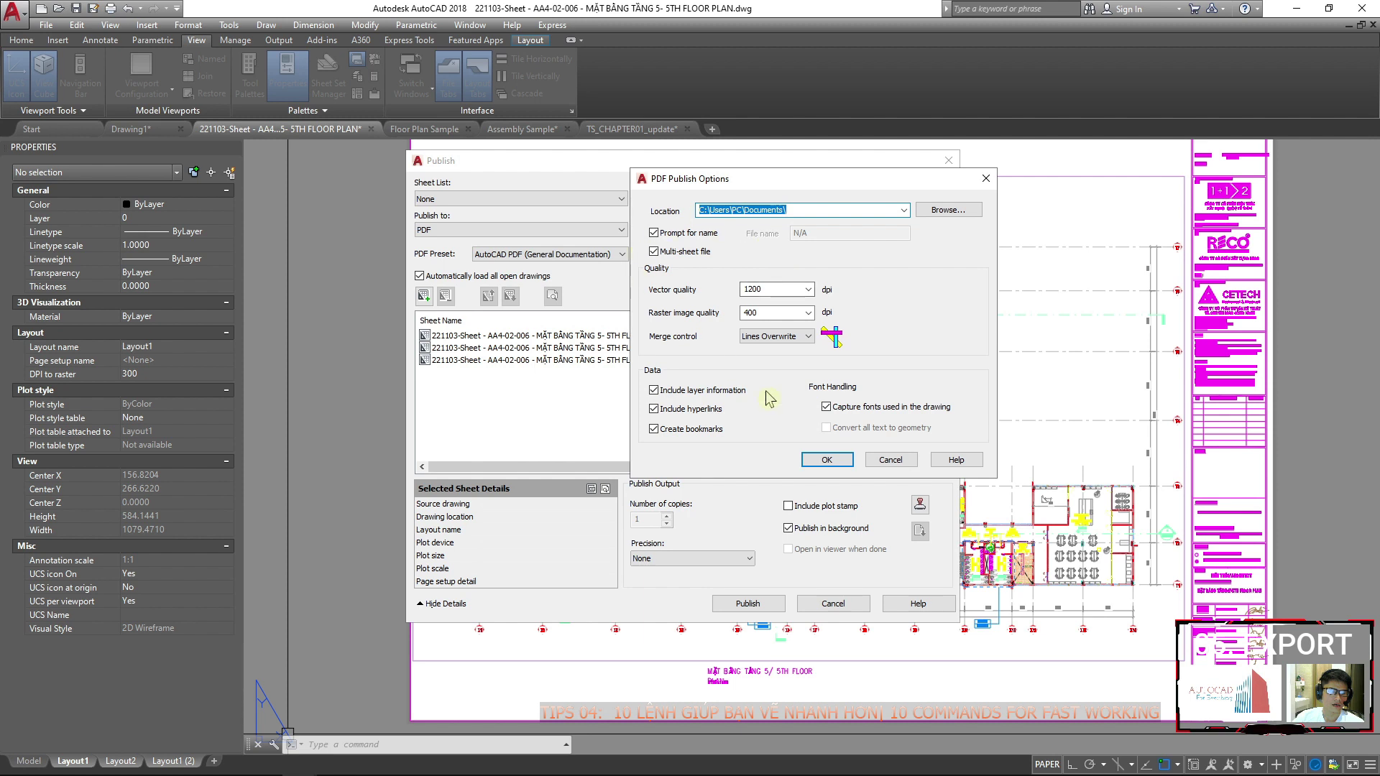
pyautogui.click(812, 461)
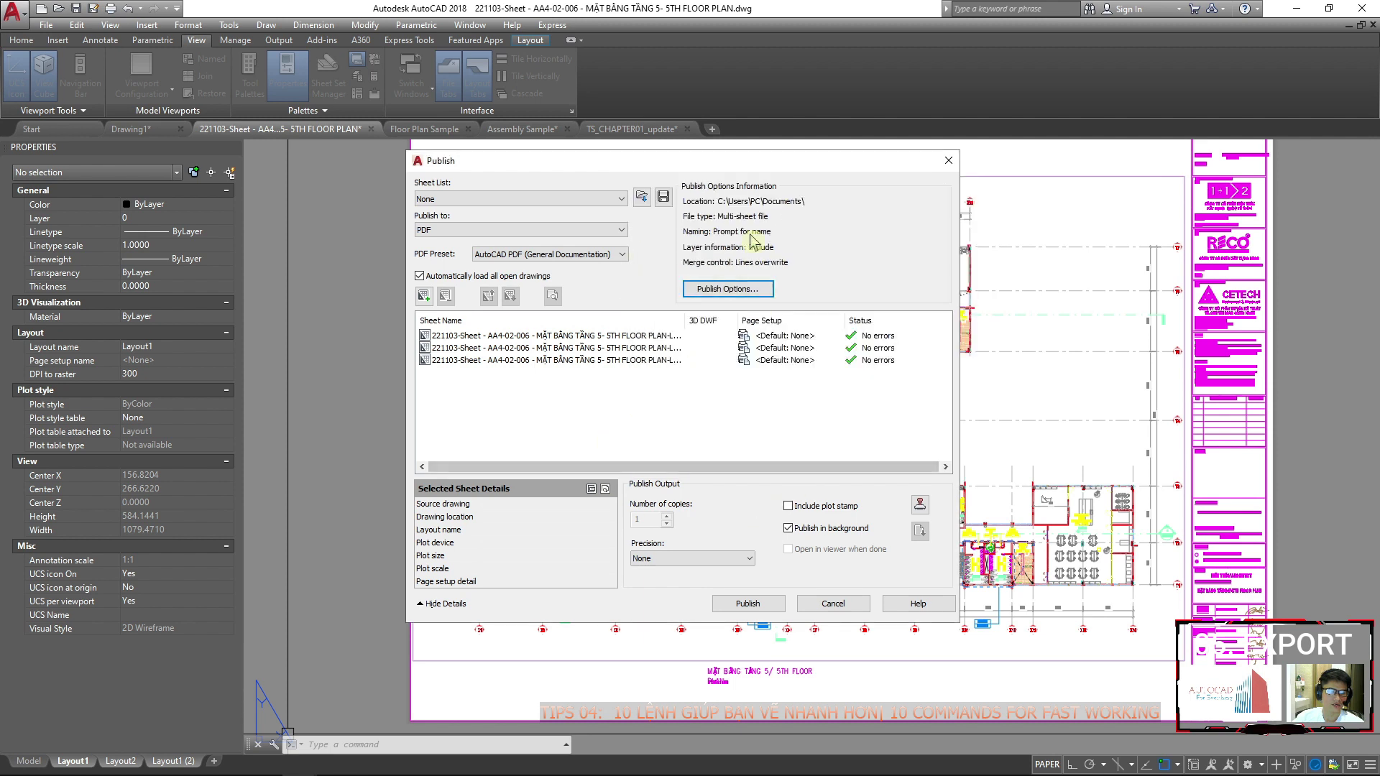
# Publish the sheets as one PDF saved into the Downloads folder.
pyautogui.click(768, 611)
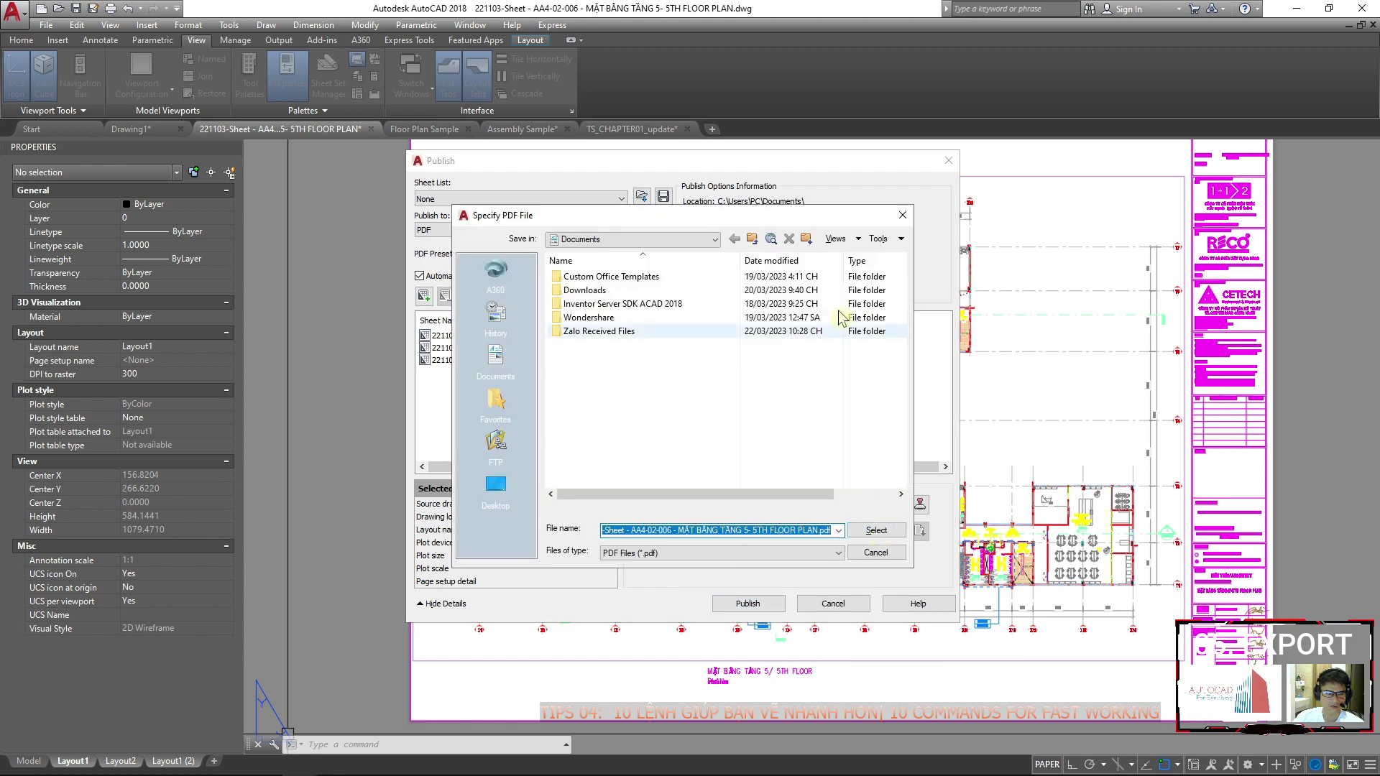
pyautogui.click(588, 295)
pyautogui.doubleClick(588, 295)
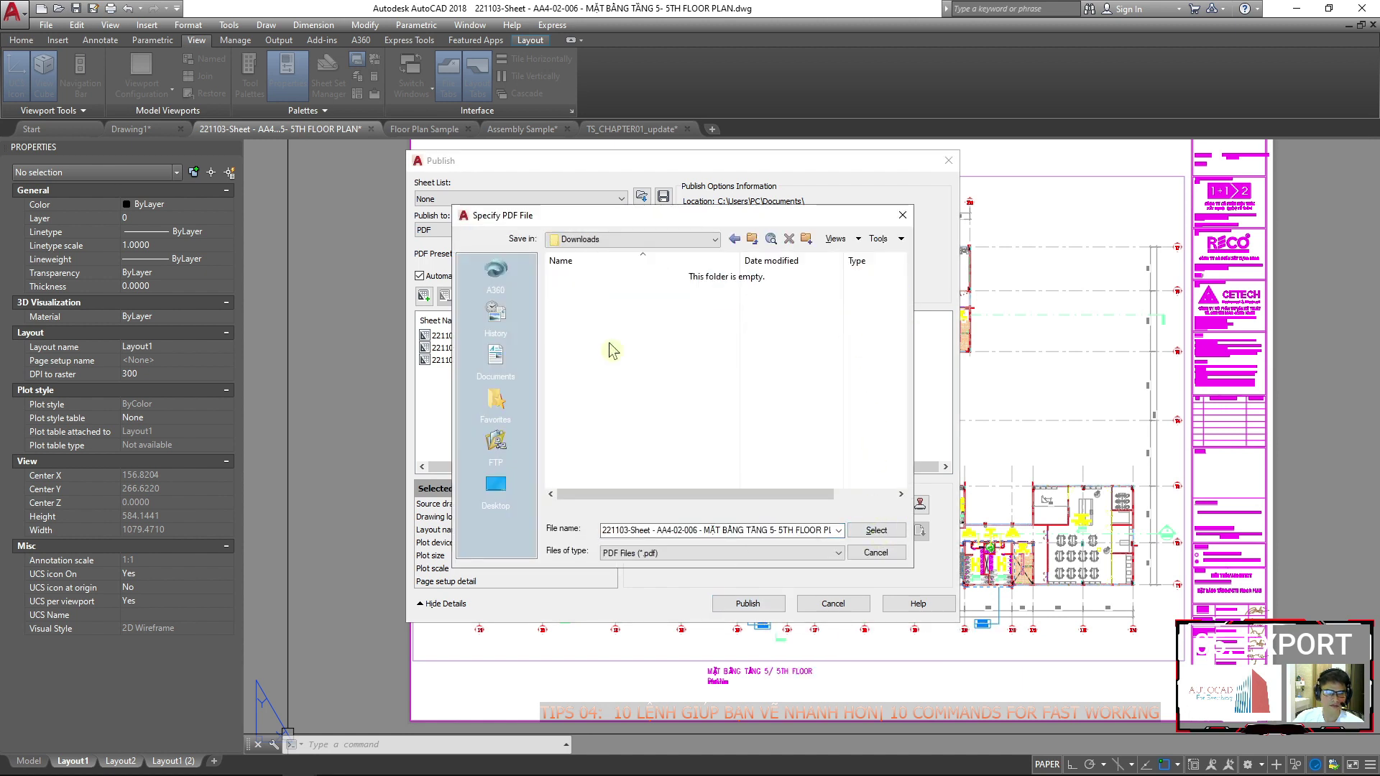
pyautogui.click(866, 530)
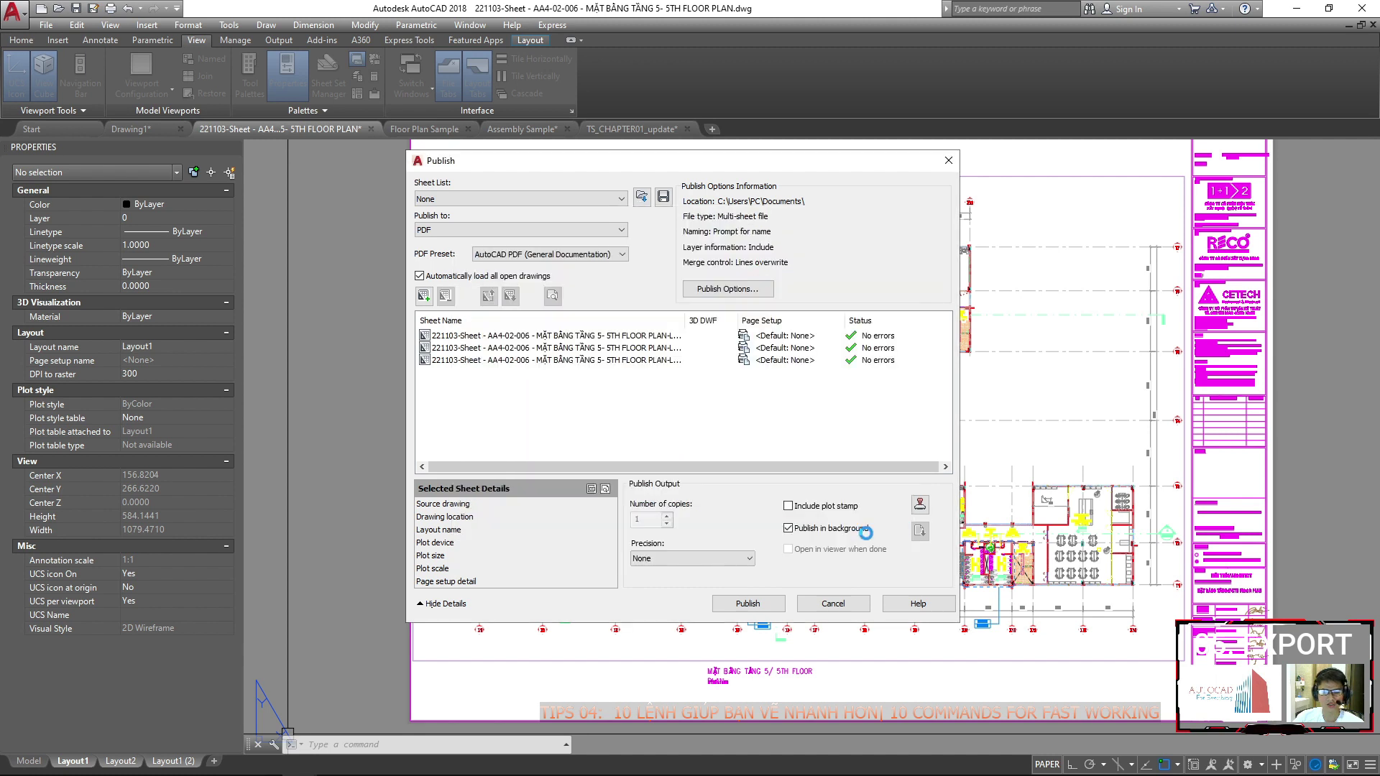
# Let the PDF publish job continue running in the background.
pyautogui.press('Escape')
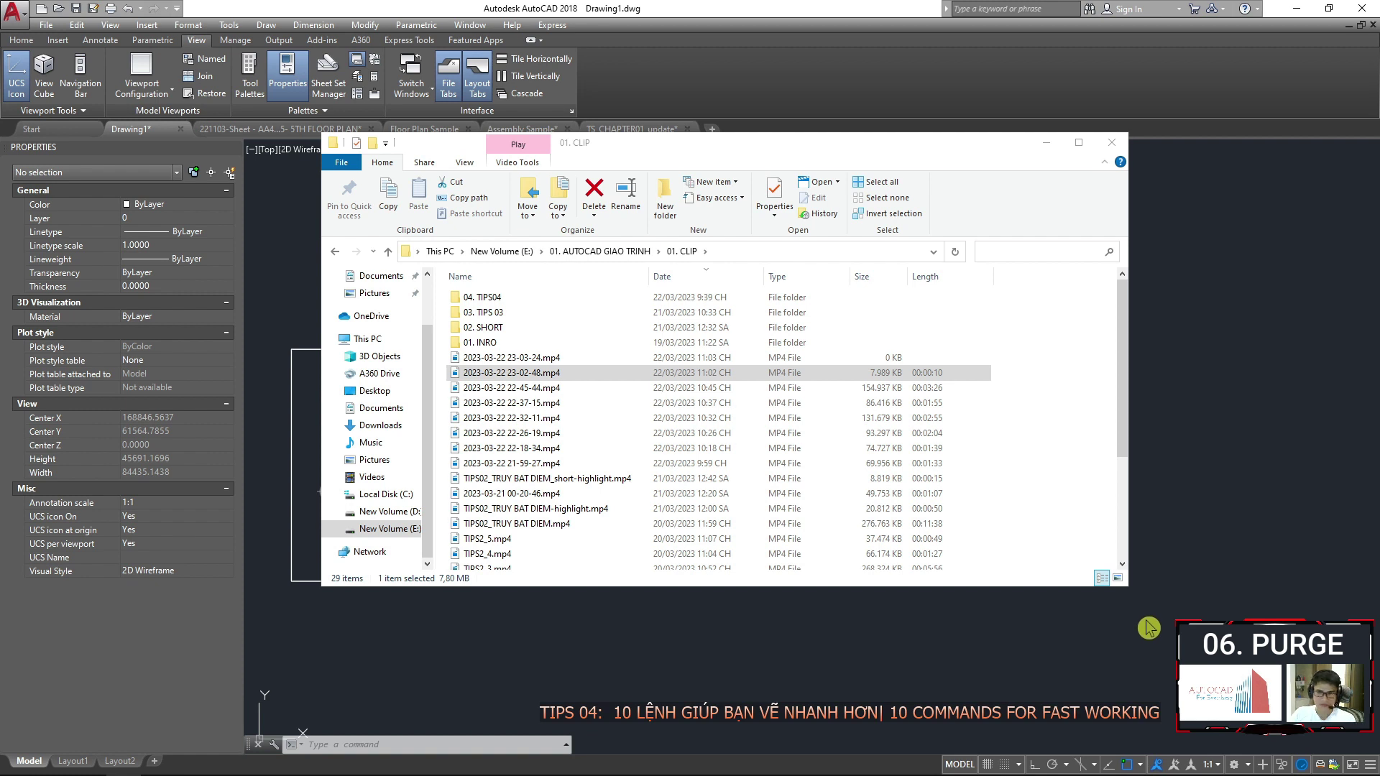
# Bring the AutoCAD Drawing1 window back in front of File Explorer.
pyautogui.click(1186, 428)
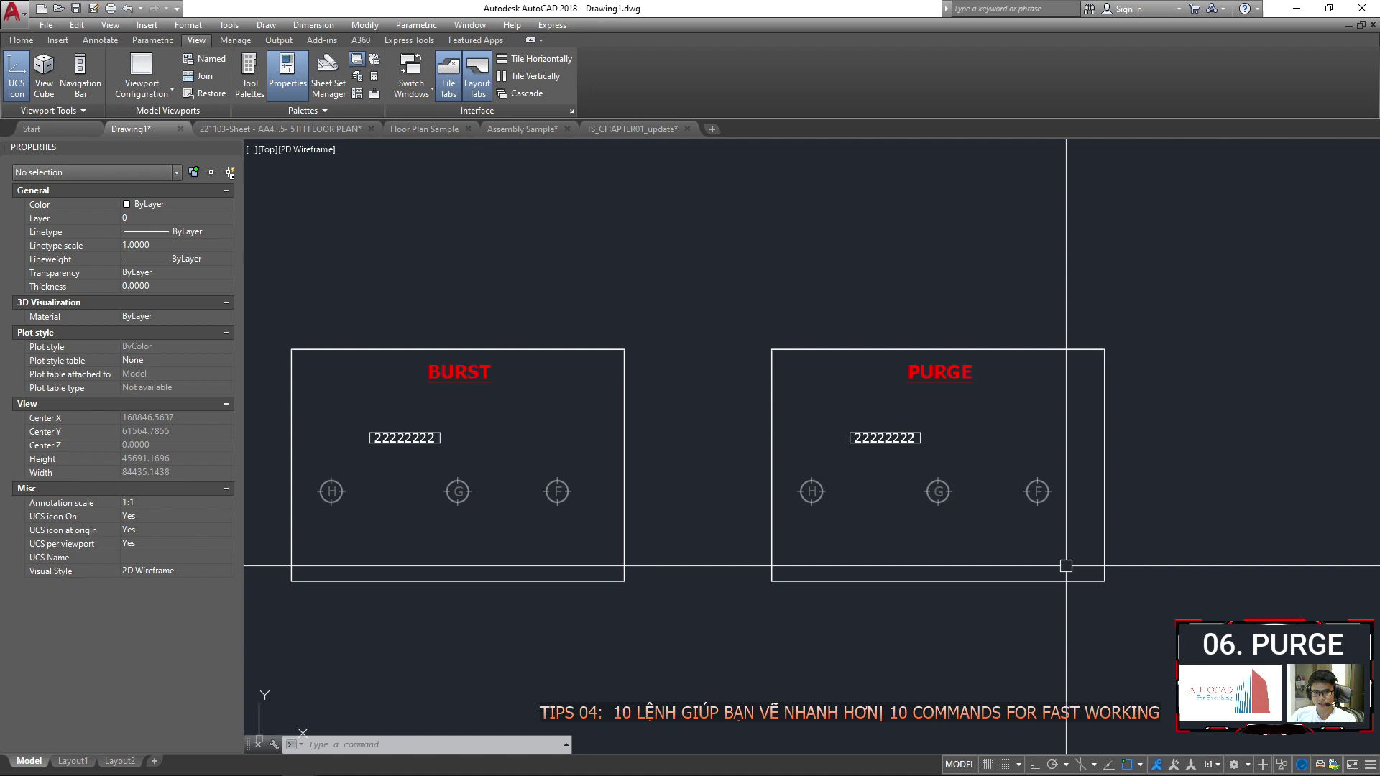
# Open the Purge dialog on Drawing1 with PU and scroll through its unused items.
pyautogui.write('P')
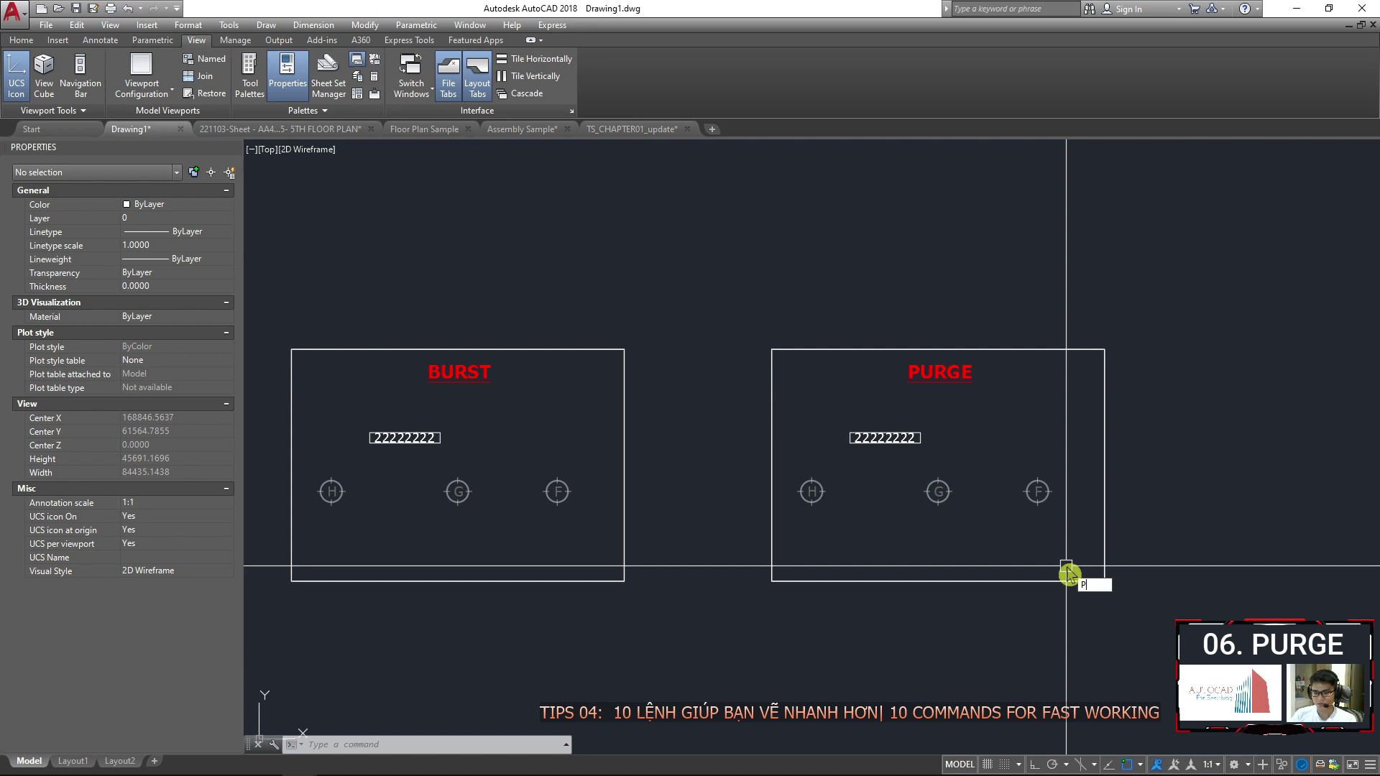
pyautogui.write('U')
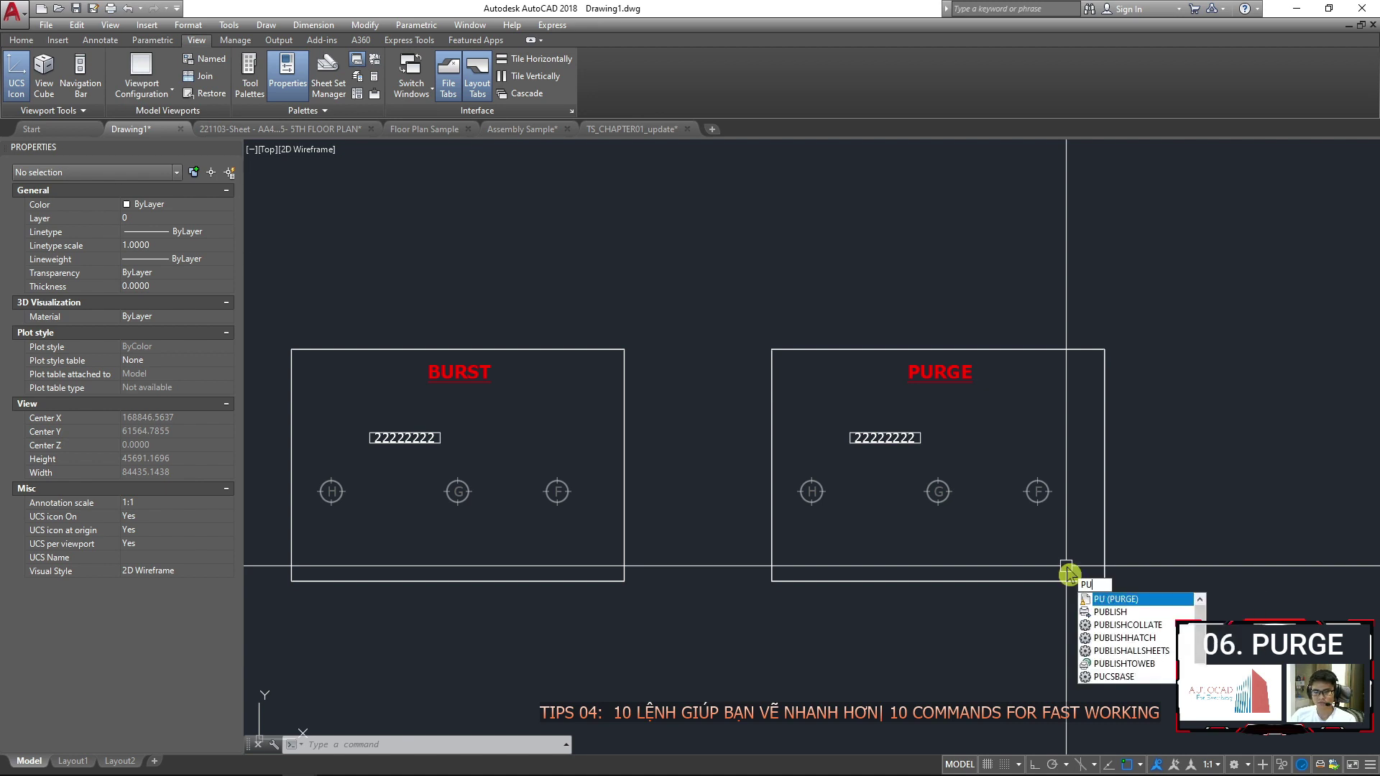
pyautogui.press('Return')
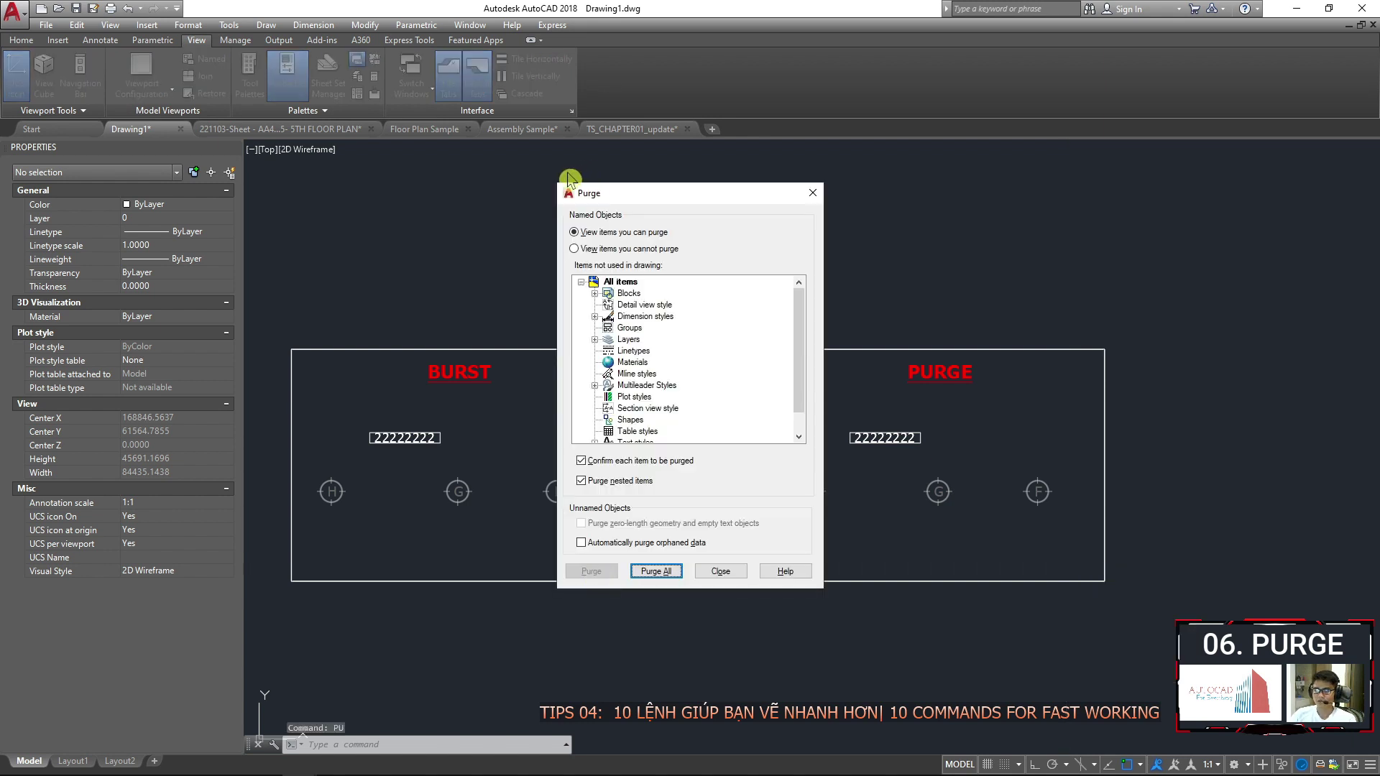
pyautogui.click(303, 733)
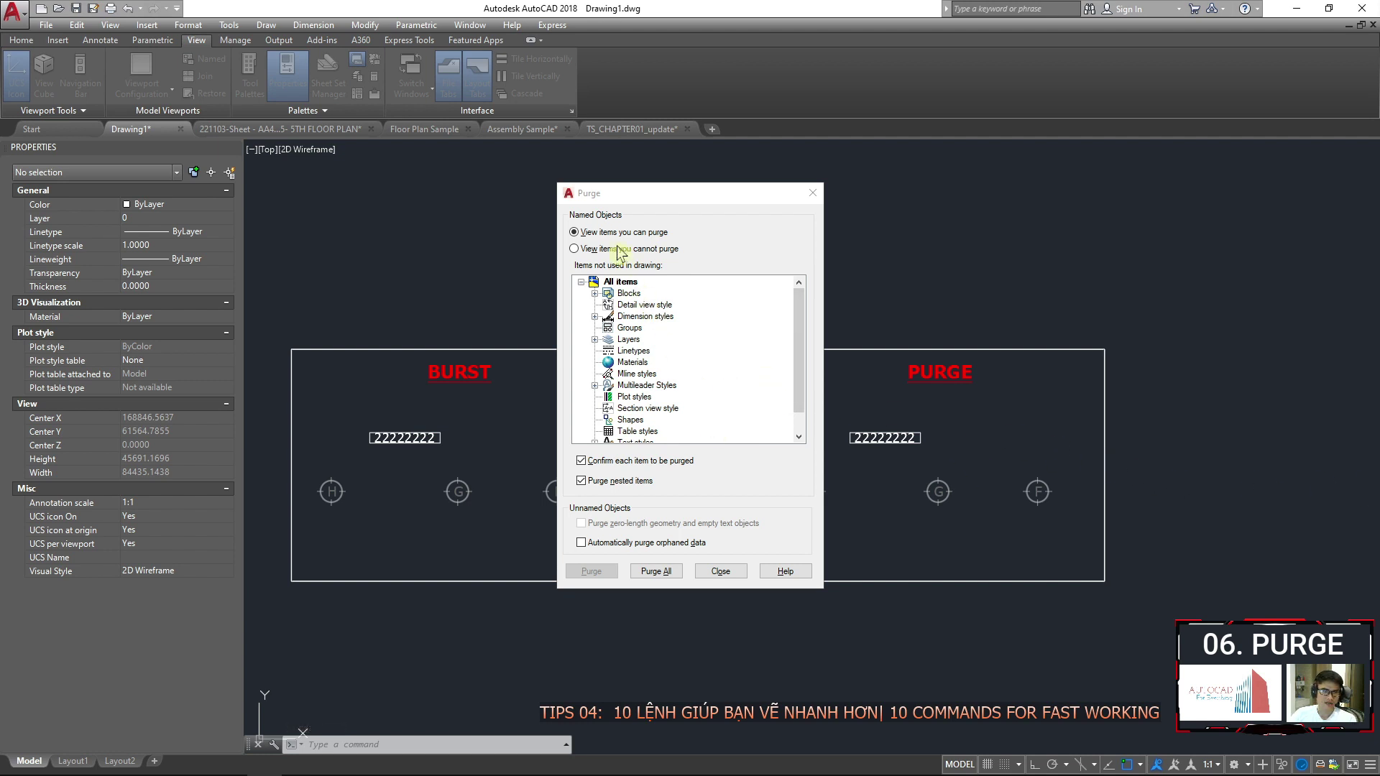
pyautogui.click(685, 358)
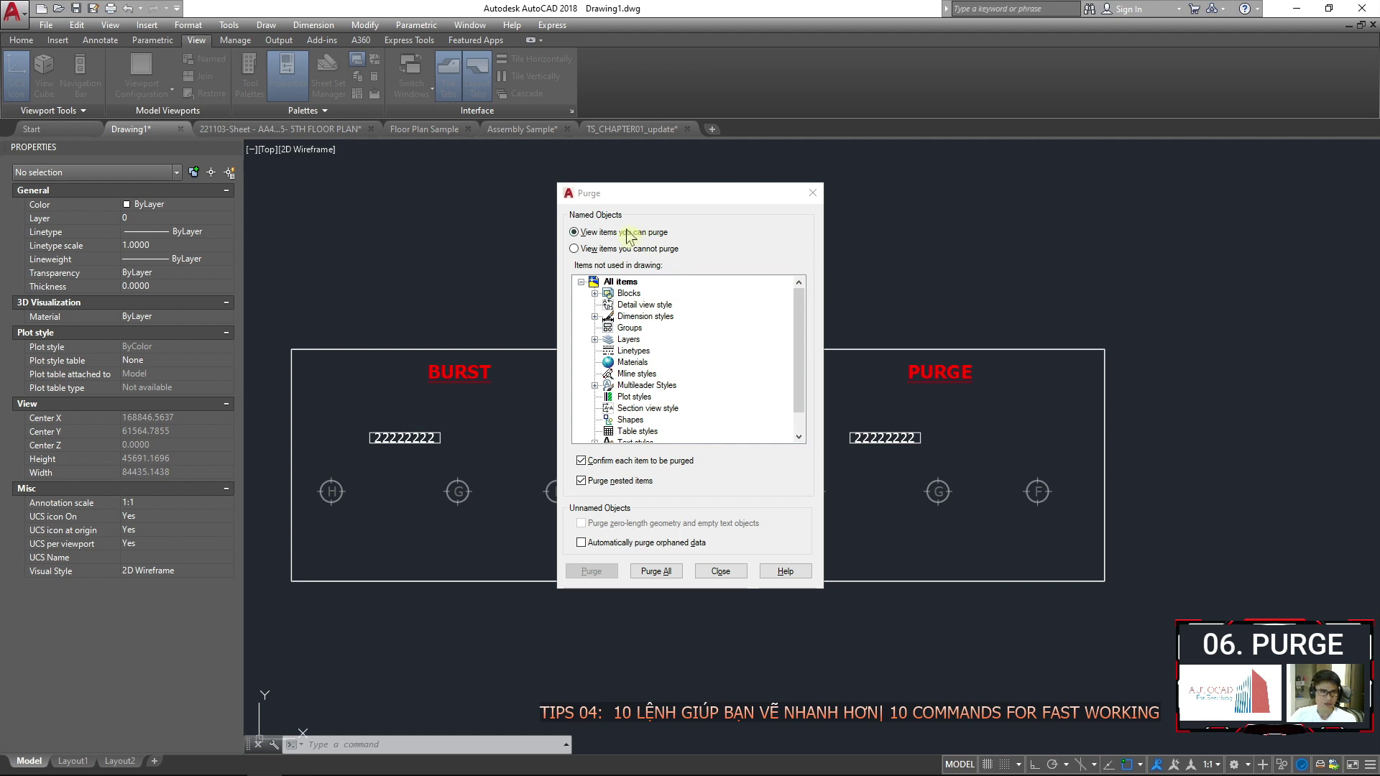
pyautogui.moveTo(639, 192); pyautogui.dragTo(718, 167)
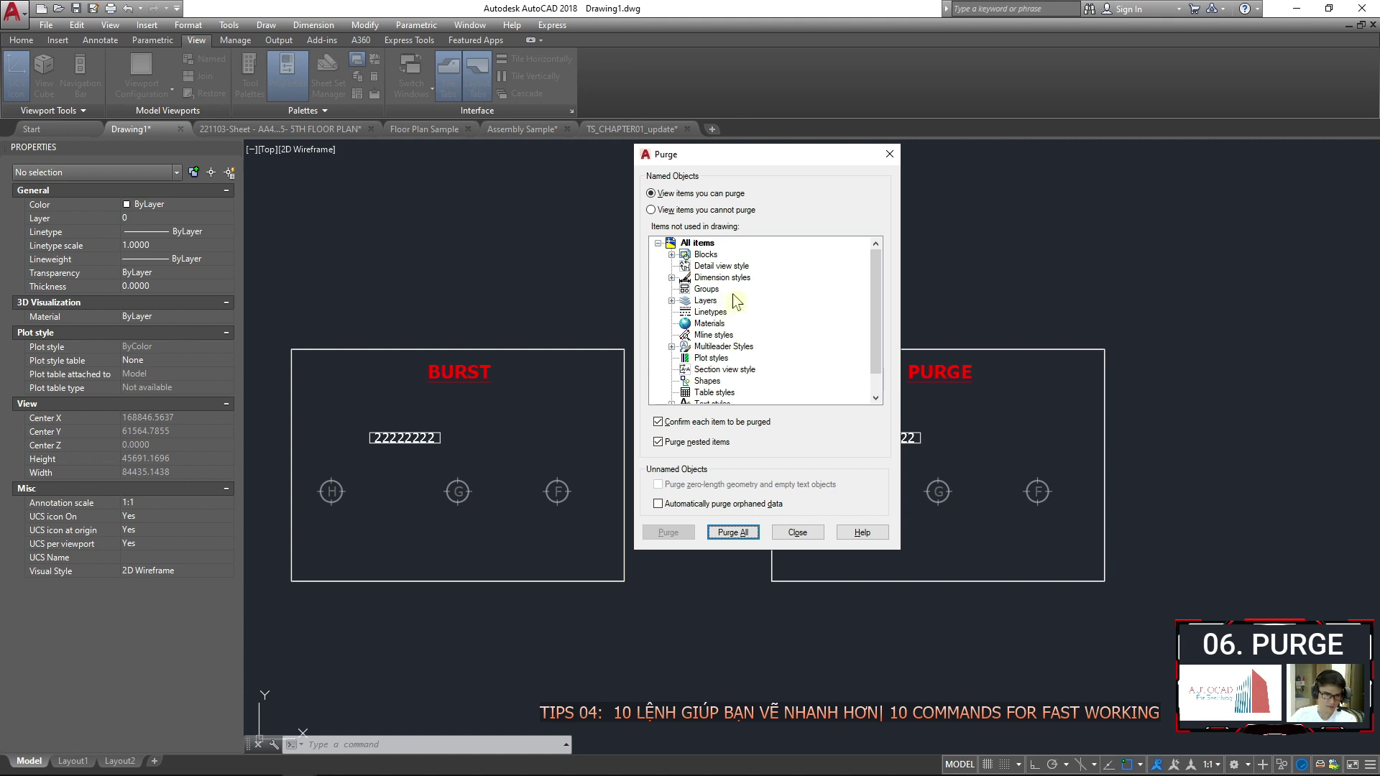
pyautogui.scroll(-1, 765, 327)
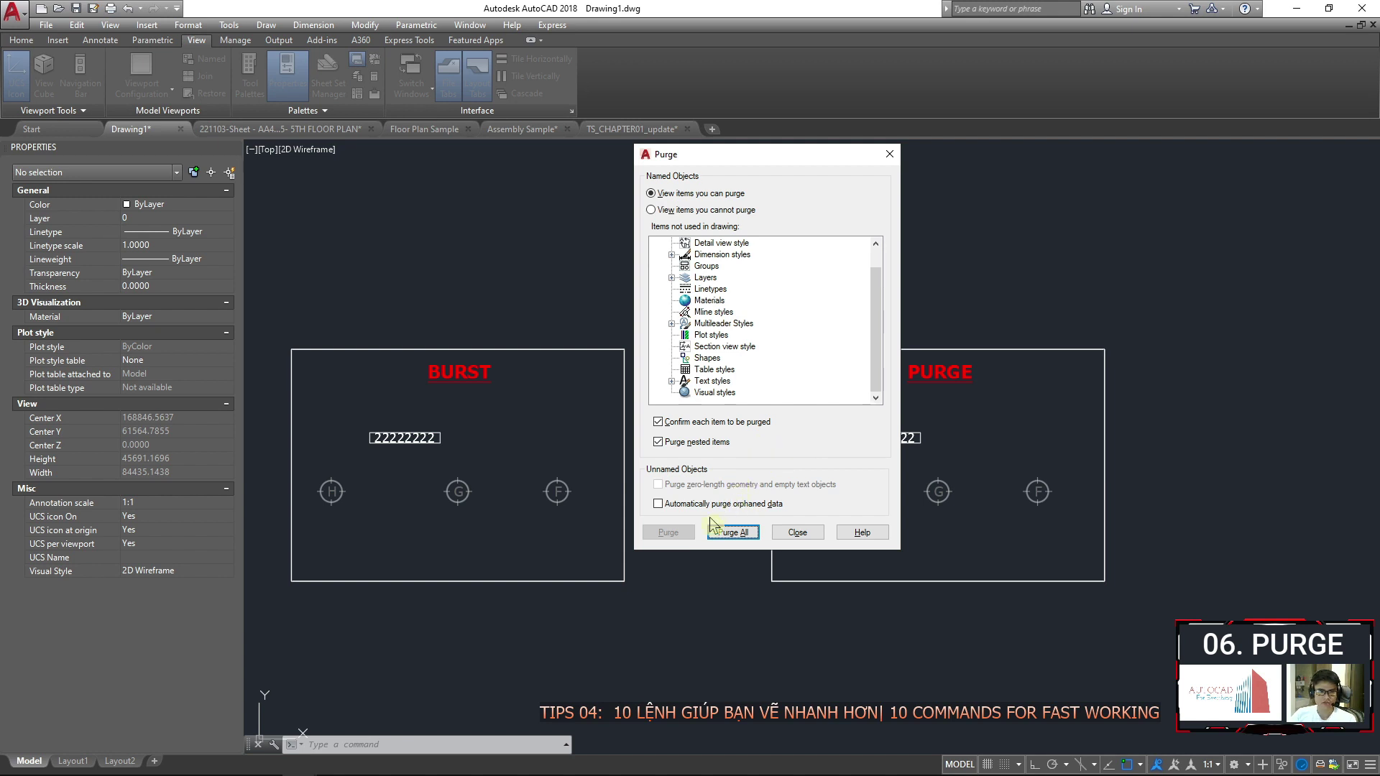
# Purge every unused item from Drawing1 without further prompts and close the Purge dialog.
pyautogui.click(744, 538)
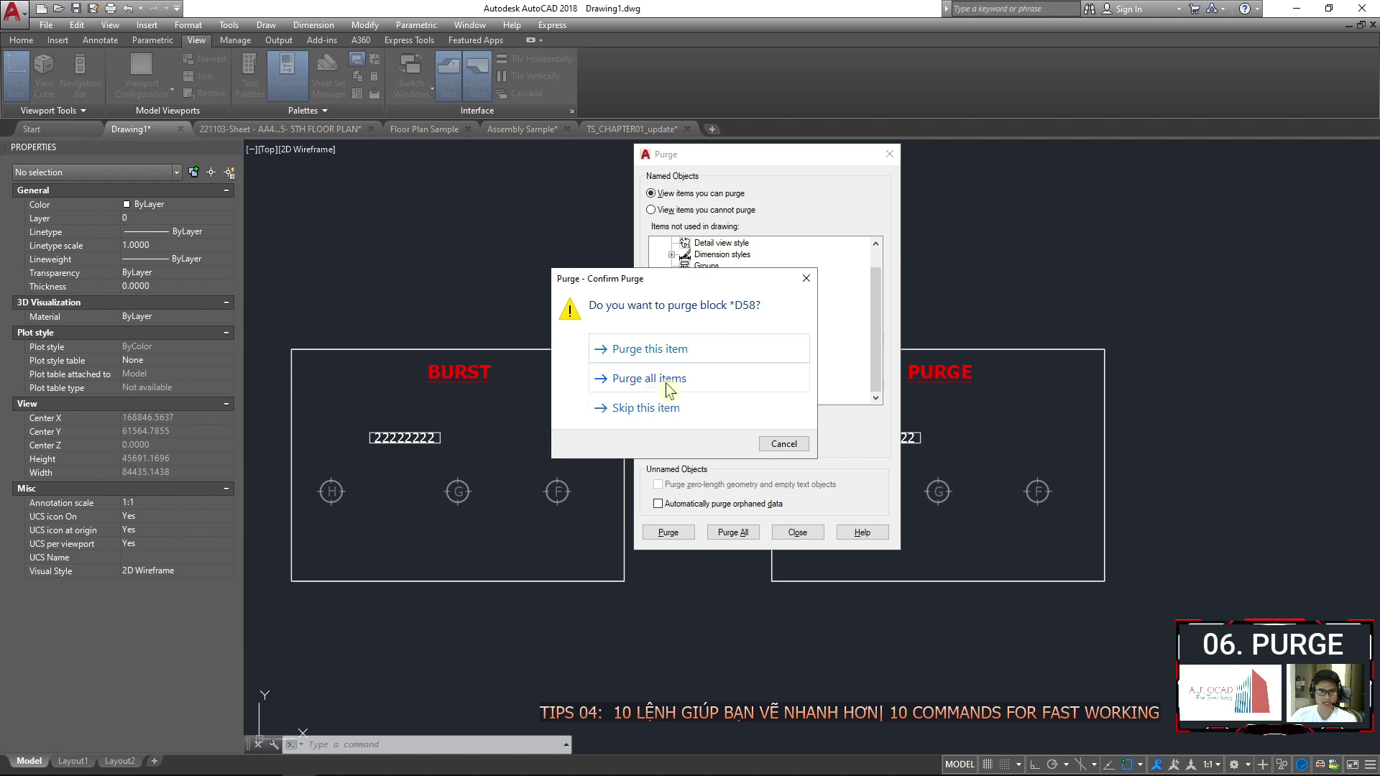
pyautogui.click(678, 409)
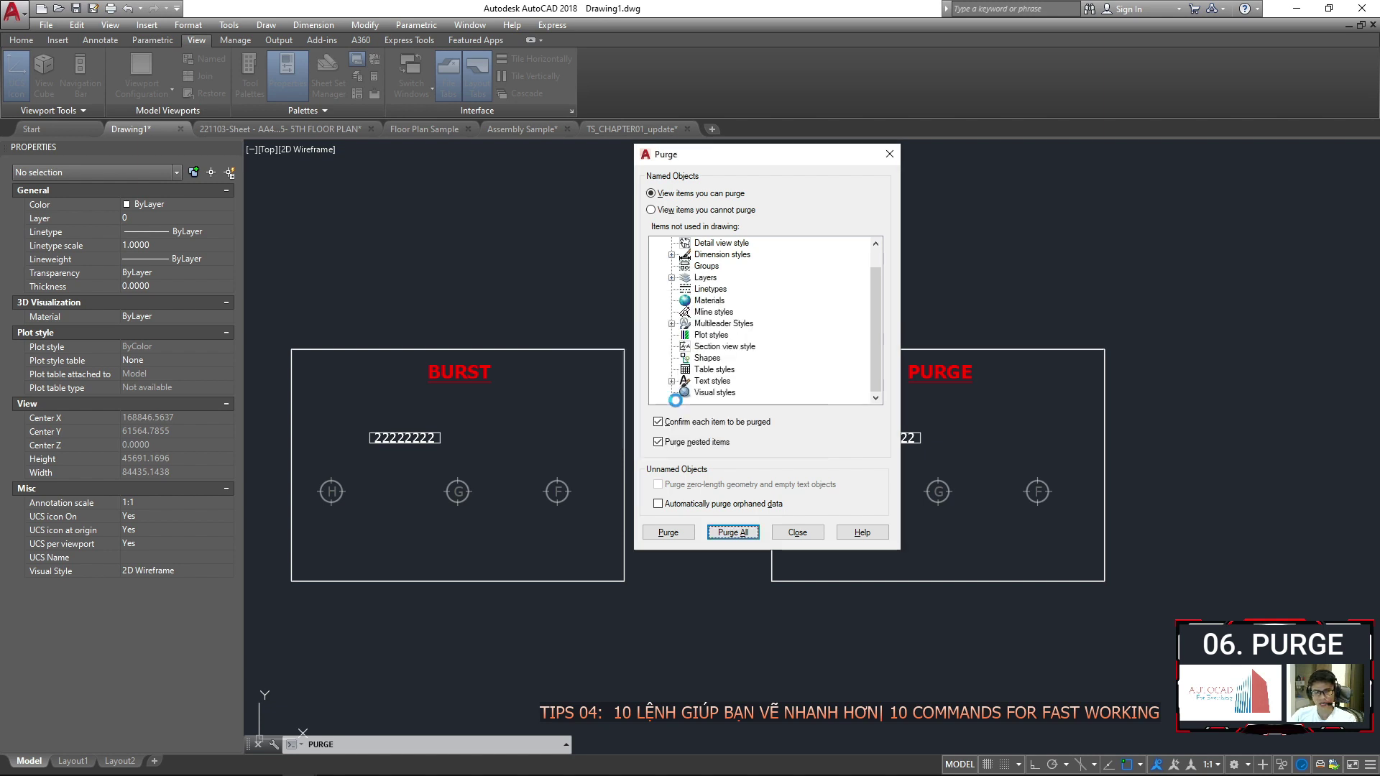
pyautogui.click(782, 531)
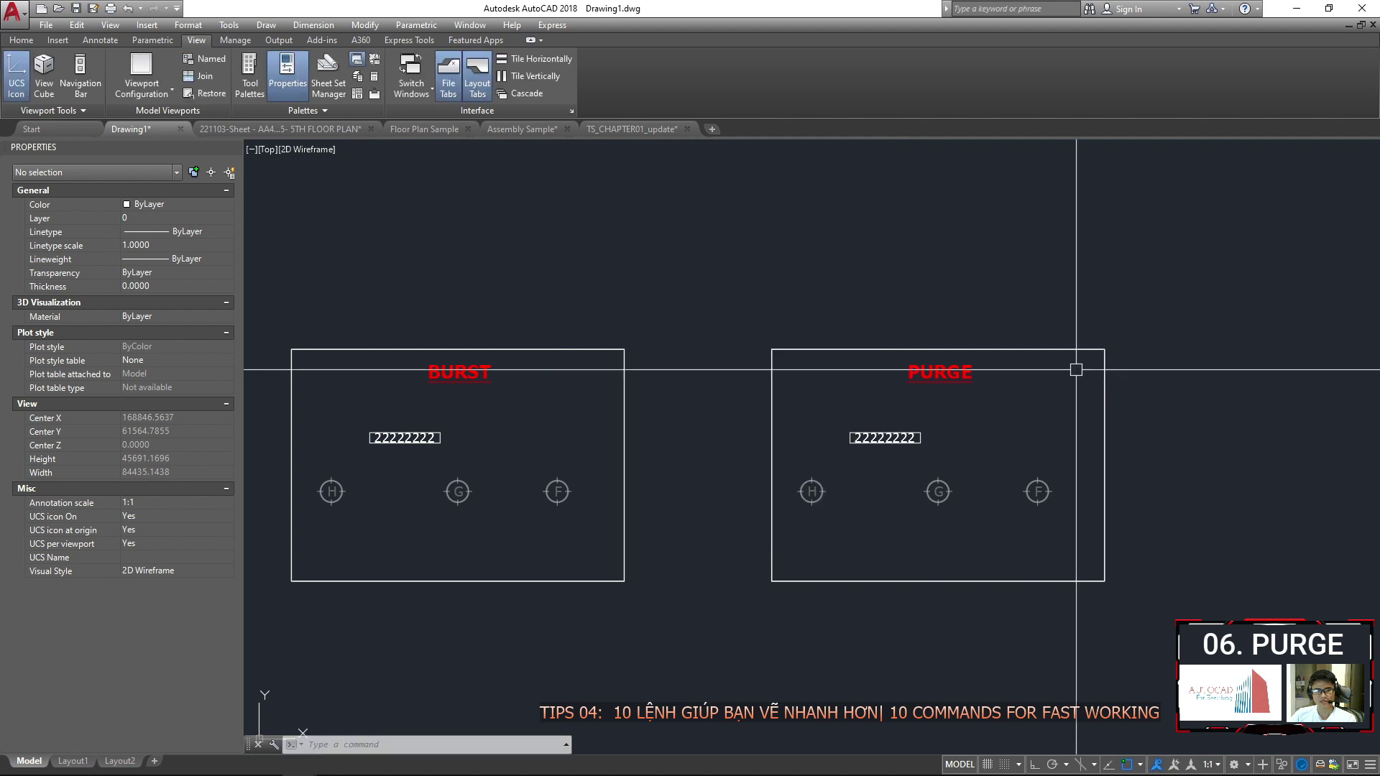
# Switch to the fifth-floor plan drawing and adjust the view over its floor plans.
pyautogui.click(338, 129)
pyautogui.moveTo(874, 369); pyautogui.dragTo(919, 356, button='middle')
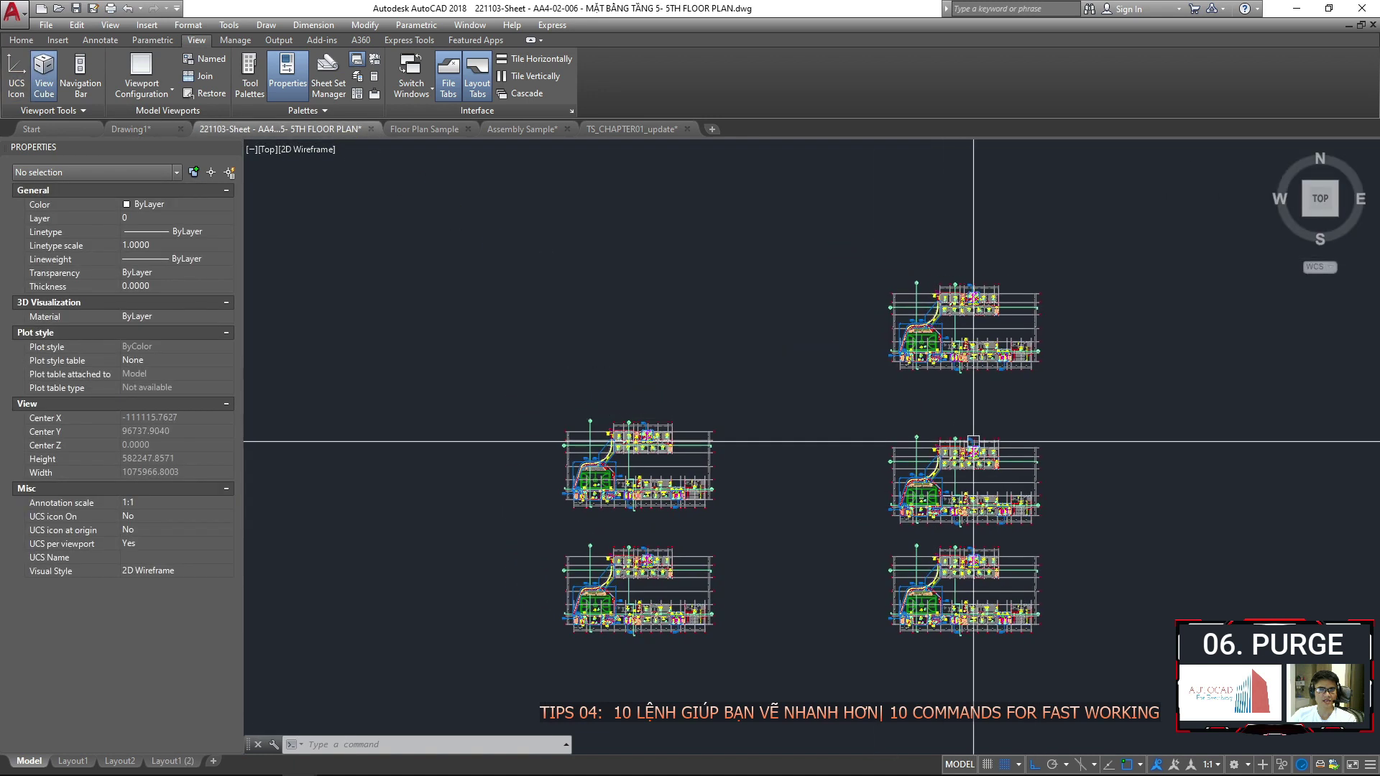
pyautogui.scroll(2, 918, 356)
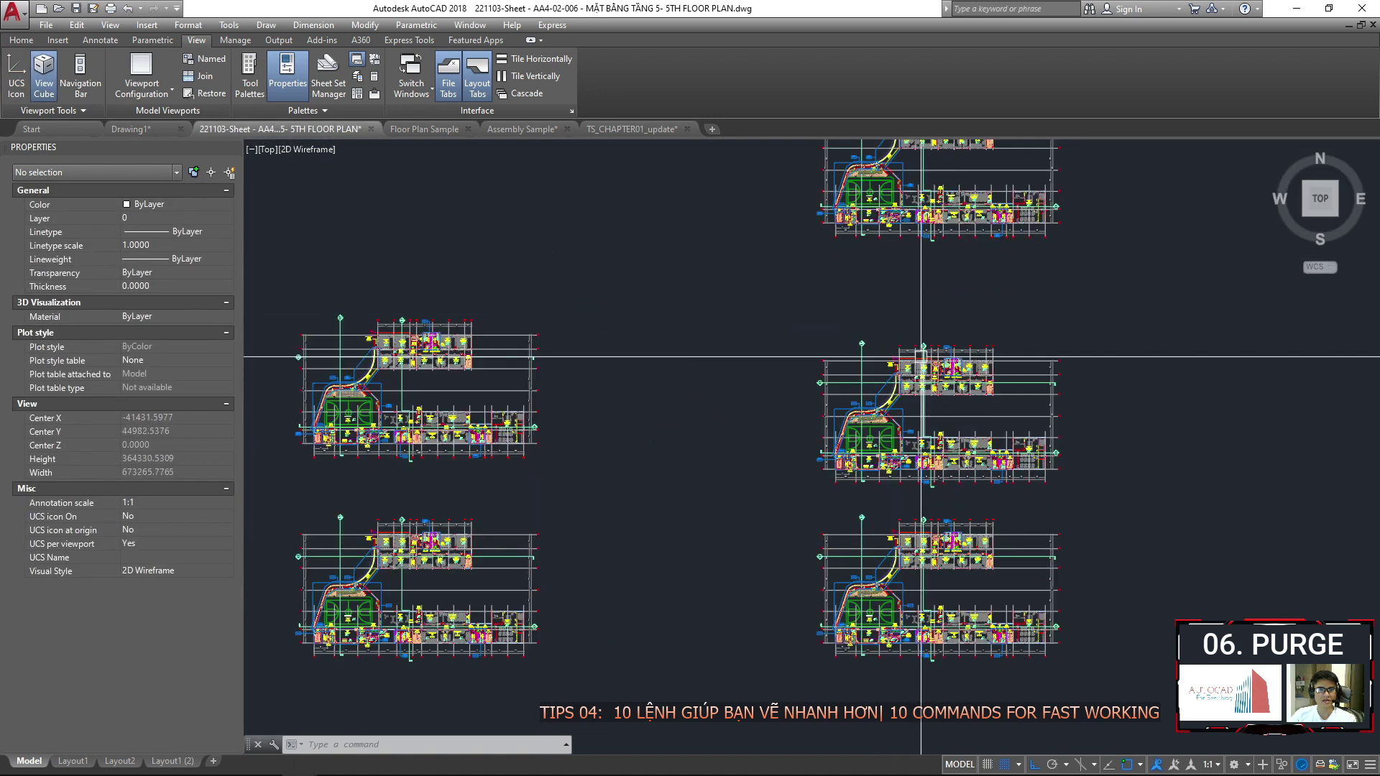
pyautogui.scroll(-2, 927, 353)
# Purge all unused Handrail blocks from the fifth-floor plan with PU.
pyautogui.write('pu')
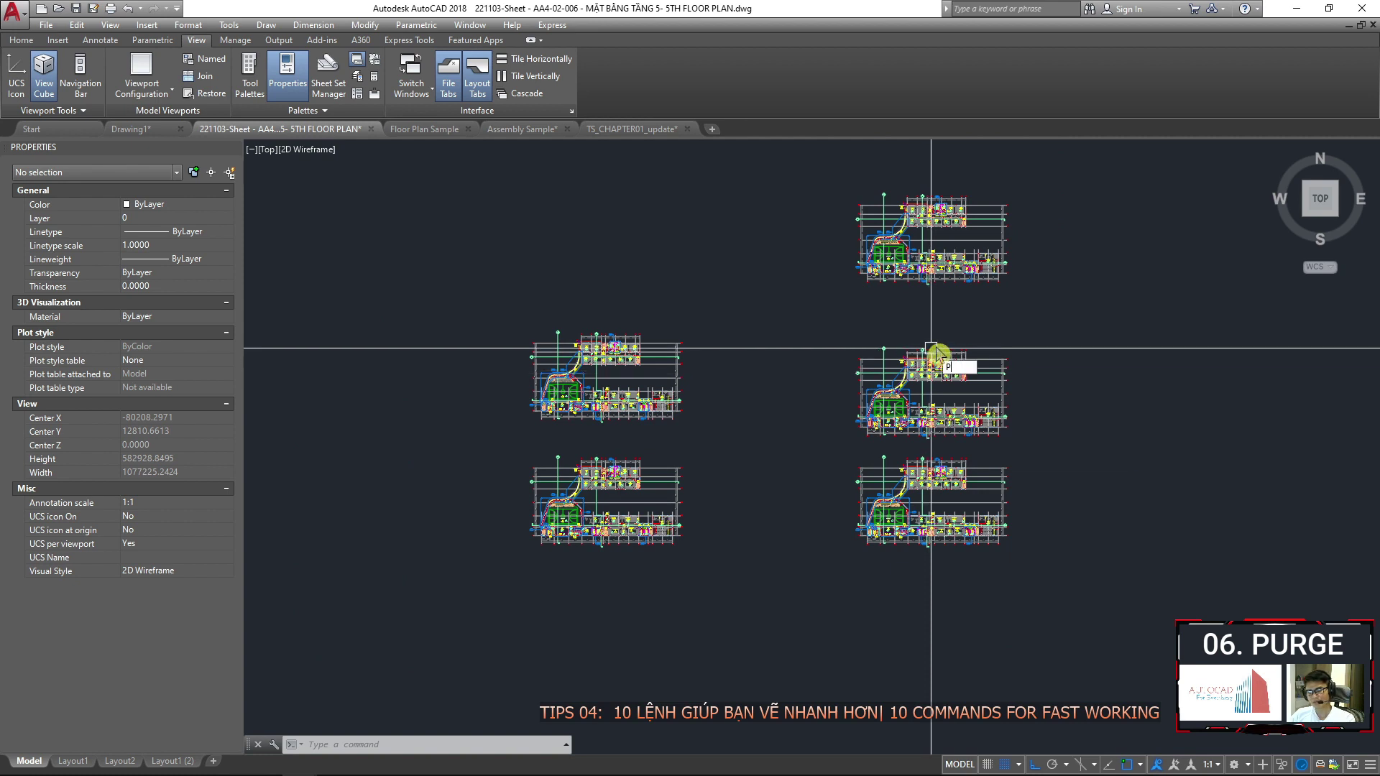
pyautogui.press('Return')
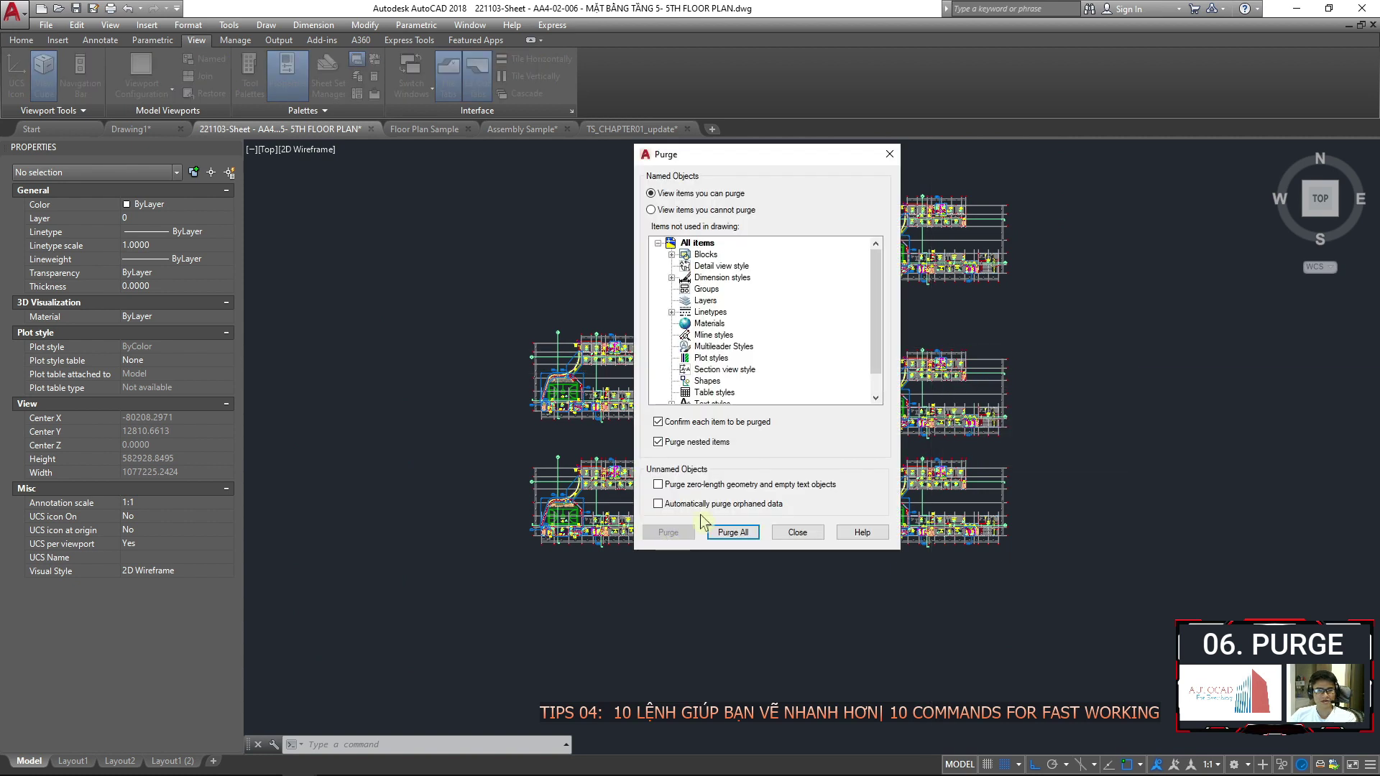
pyautogui.click(733, 533)
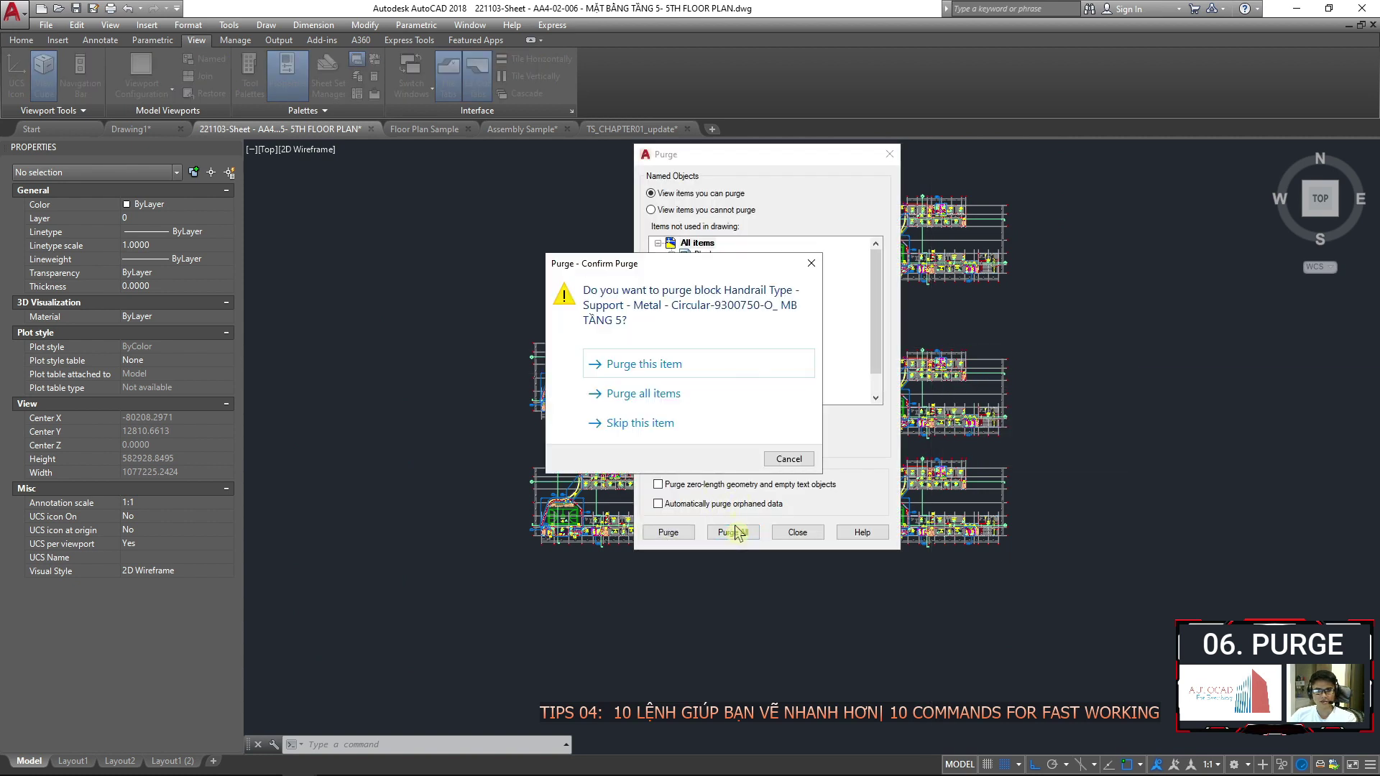
pyautogui.press('Return')
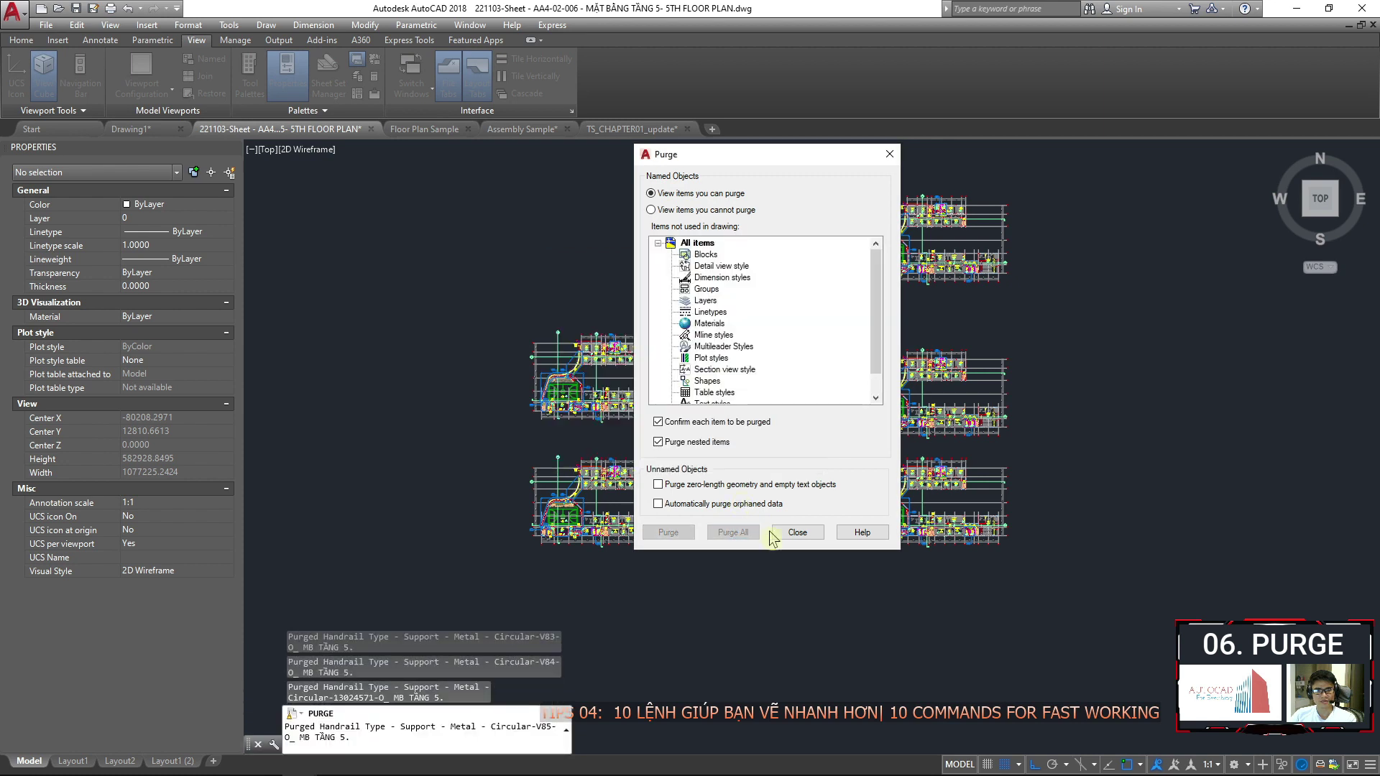
pyautogui.click(778, 535)
pyautogui.scroll(2, 740, 539)
pyautogui.moveTo(764, 530); pyautogui.dragTo(785, 627, button='middle')
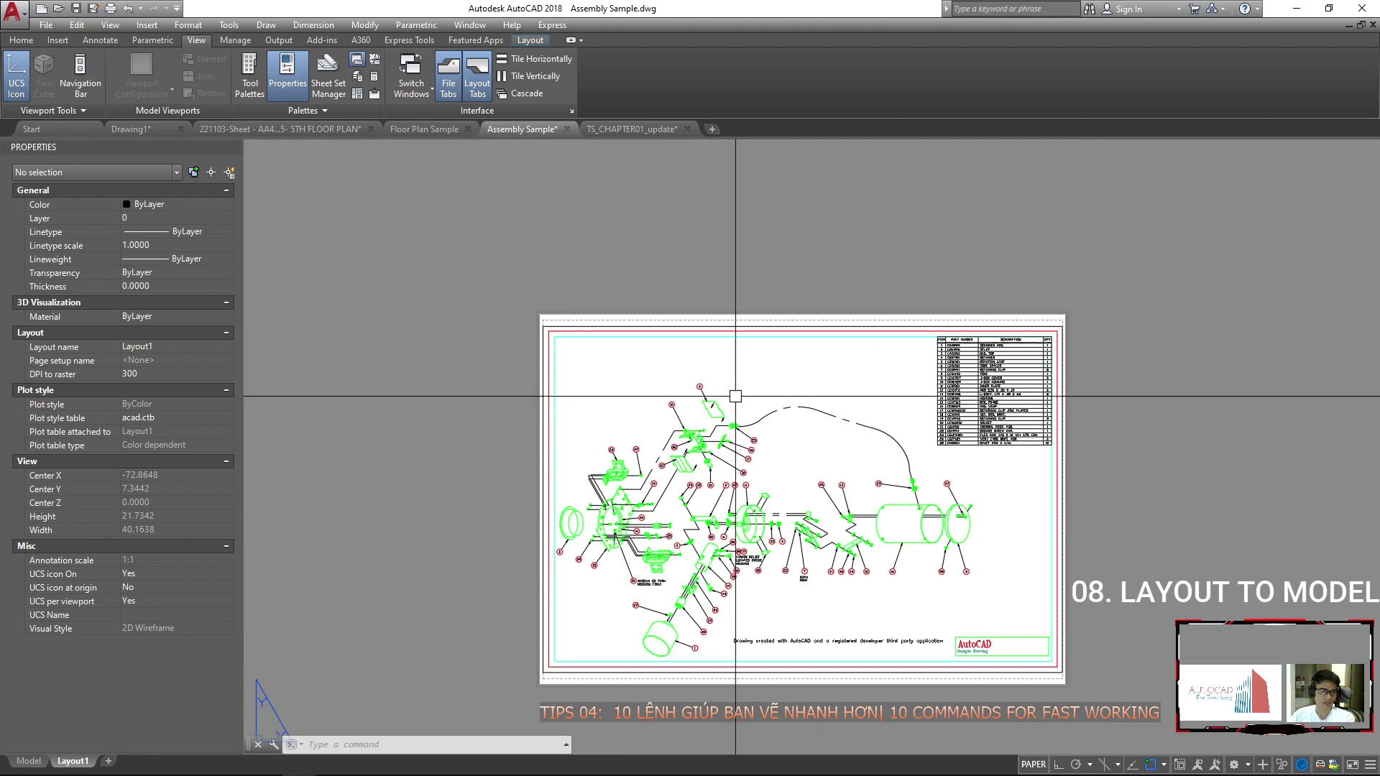
# Export Assembly Sample's Layout1 to the Desktop as Assembly Sample_Layout1.dwg and open it.
pyautogui.rightClick(79, 762)
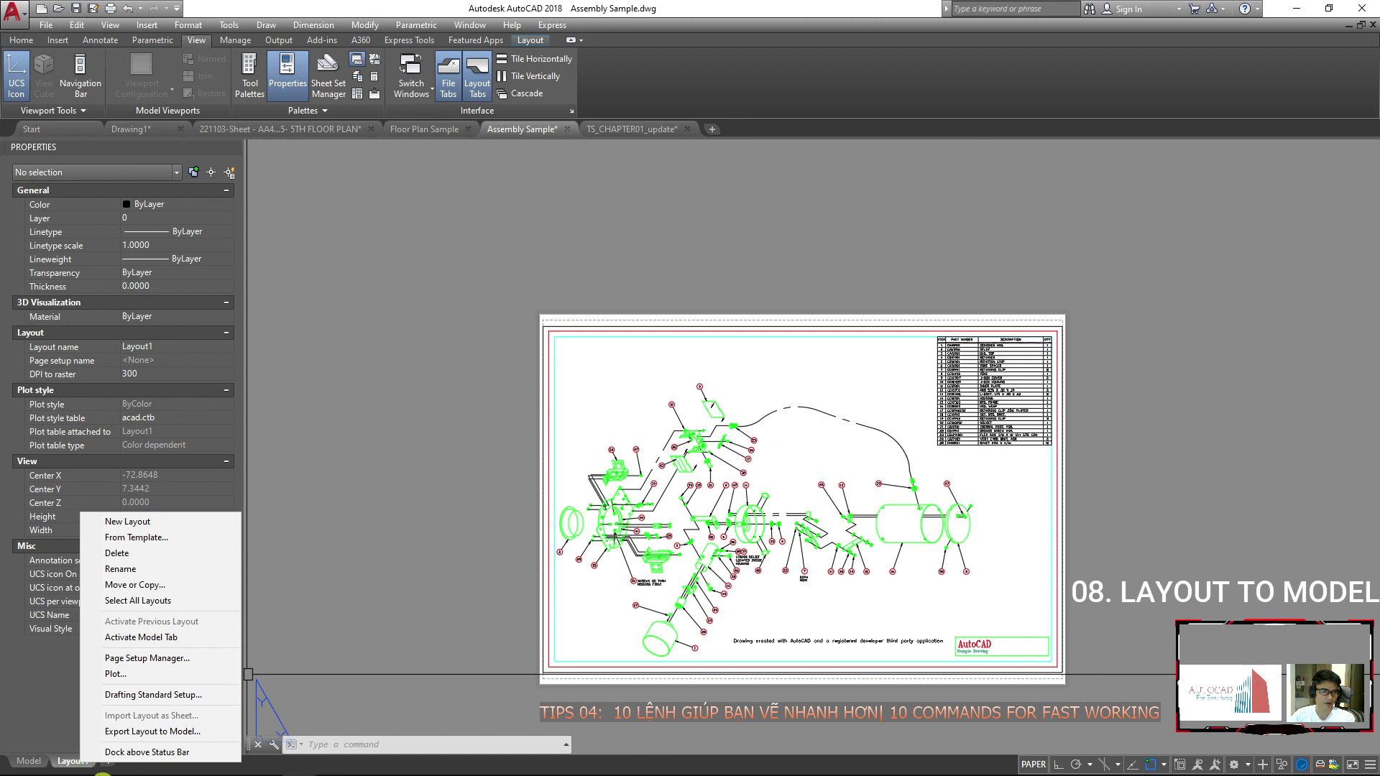
pyautogui.click(162, 740)
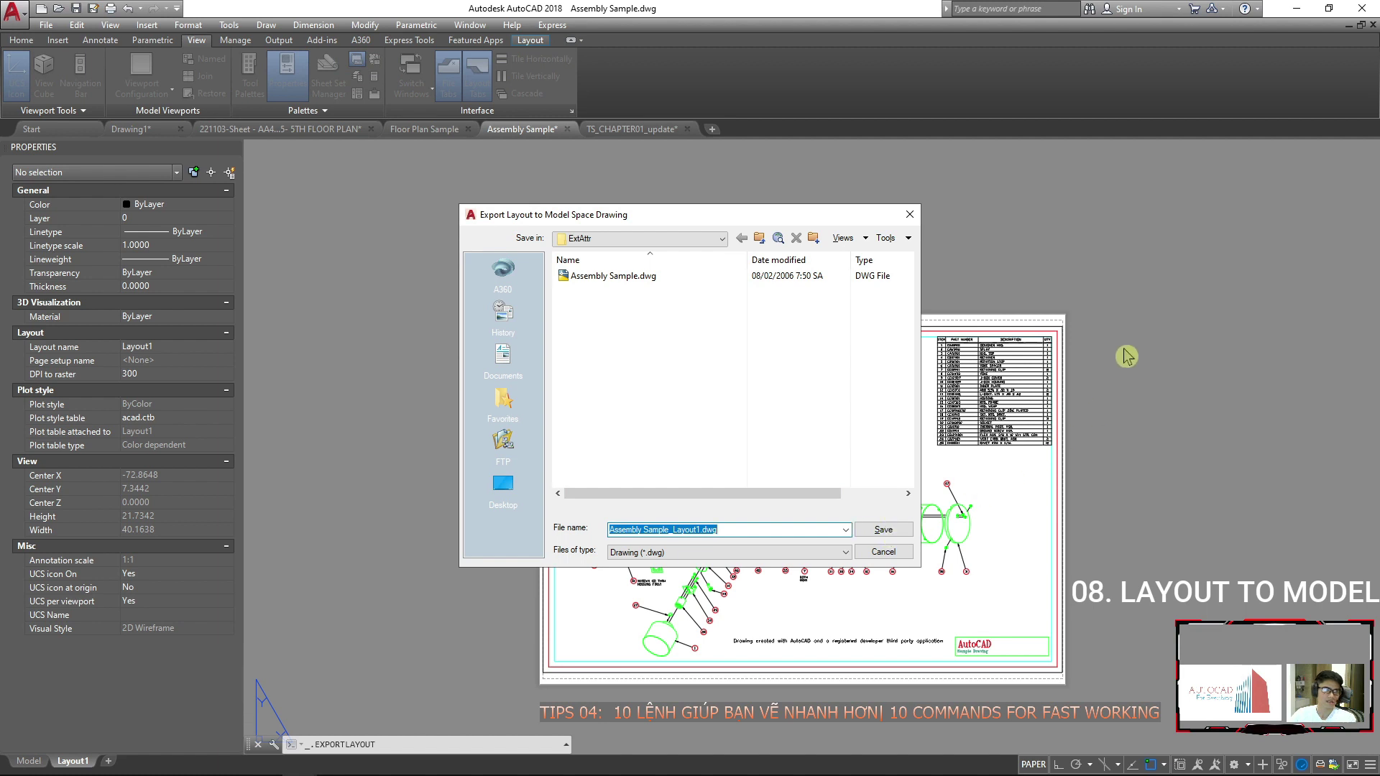
pyautogui.moveTo(787, 214); pyautogui.dragTo(984, 167)
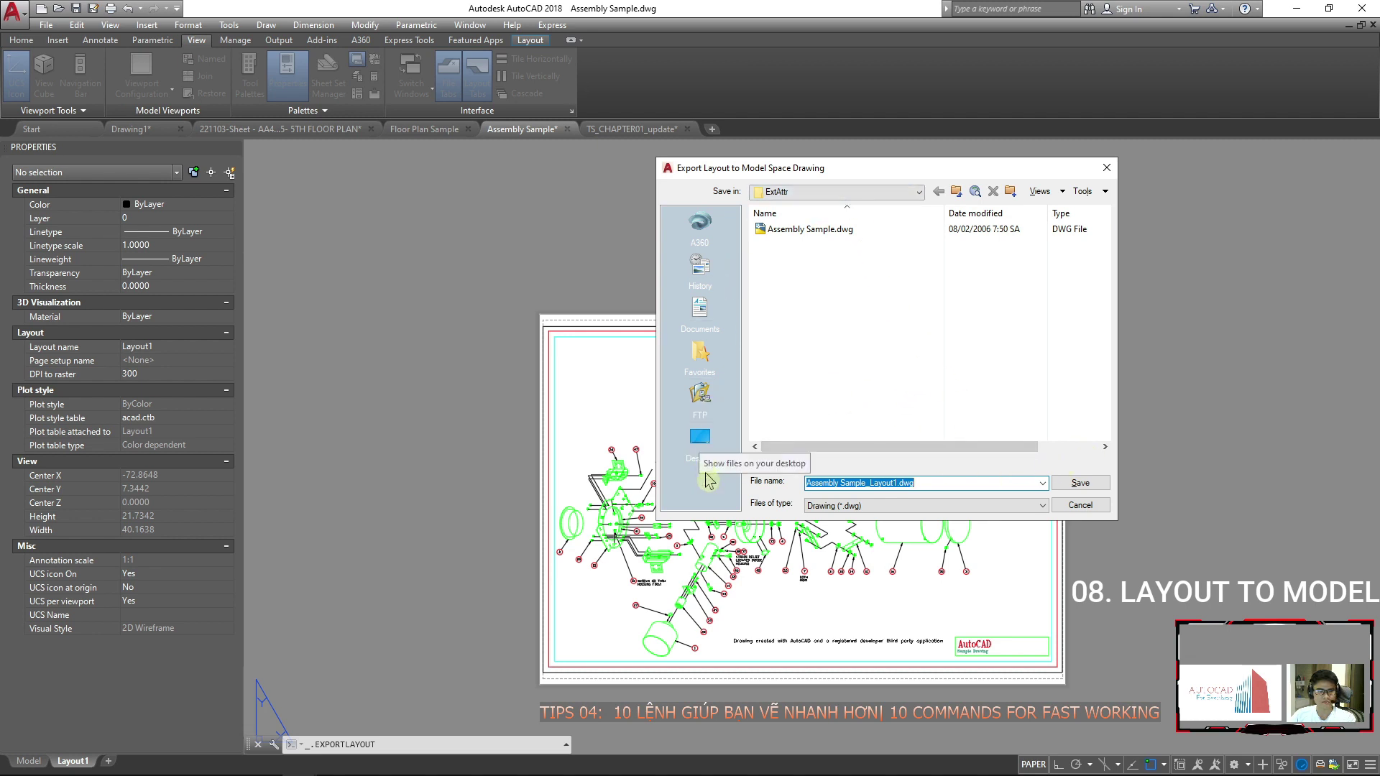
pyautogui.click(700, 437)
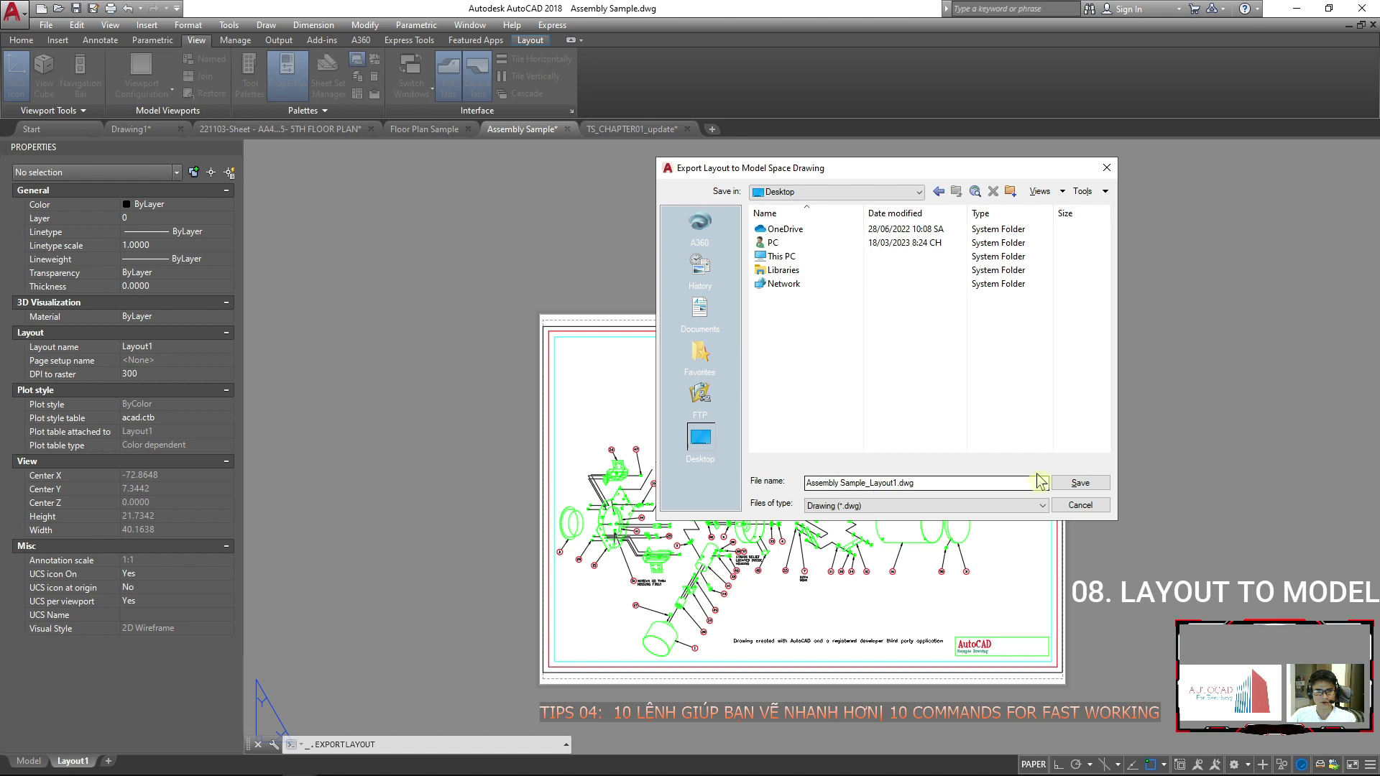
pyautogui.click(1074, 483)
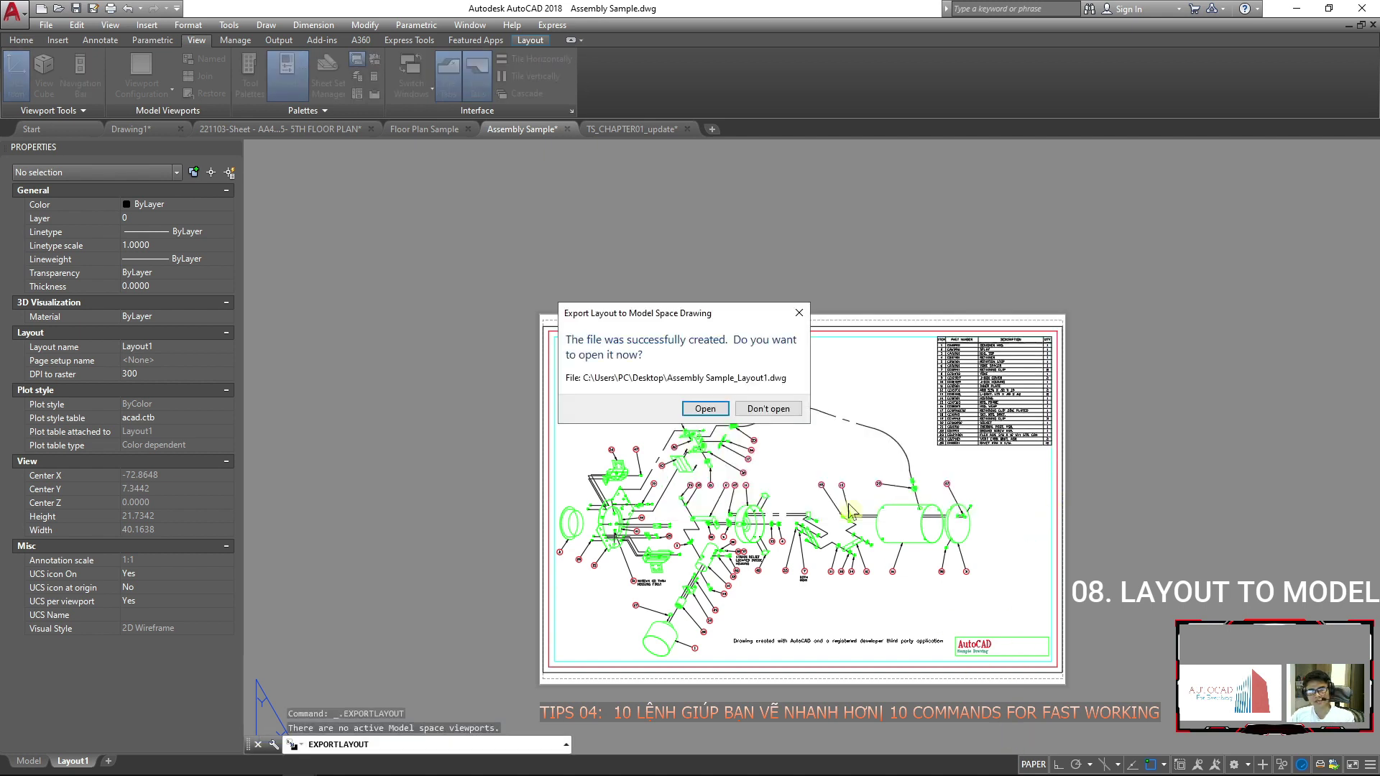
pyautogui.click(705, 408)
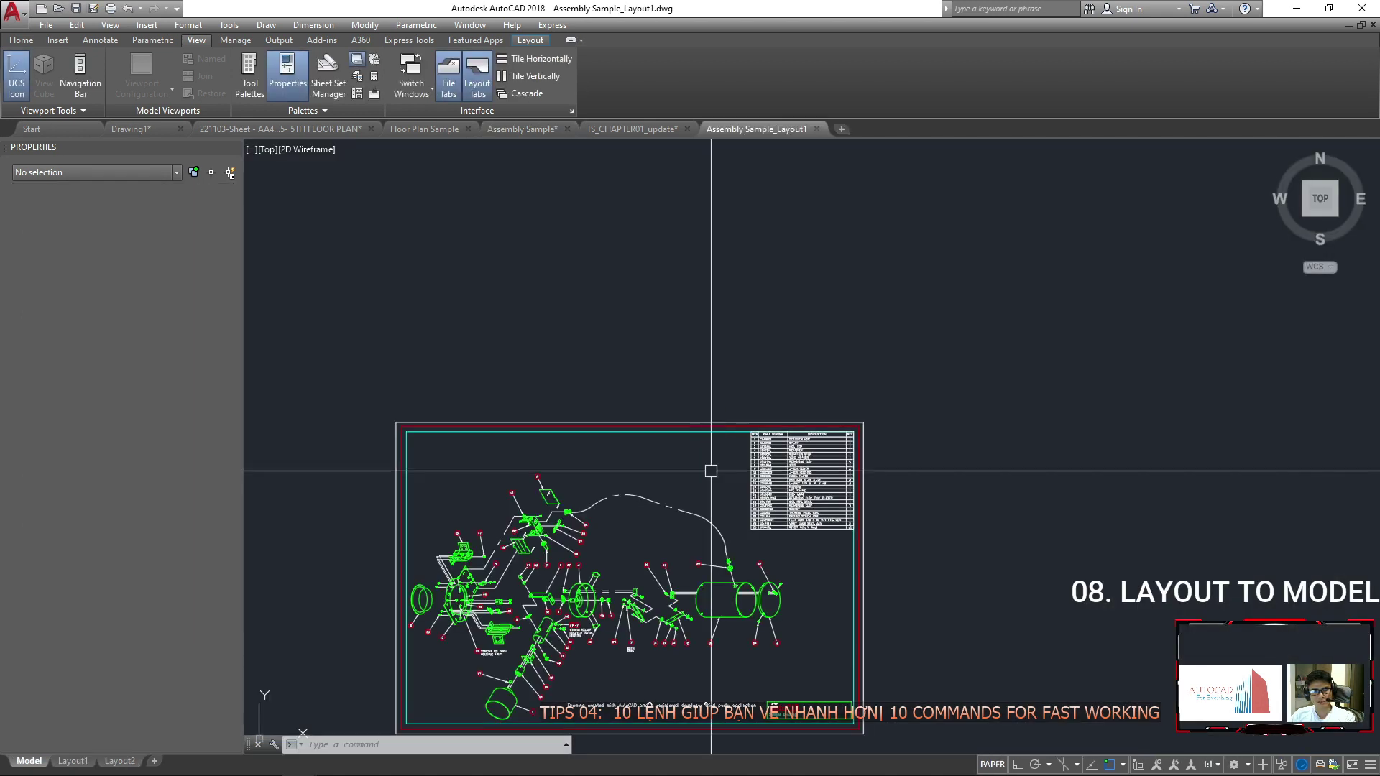
# Window-select all objects in Assembly Sample_Layout1 to inspect them, then clear the selection.
pyautogui.click(492, 230)
pyautogui.click(1046, 606)
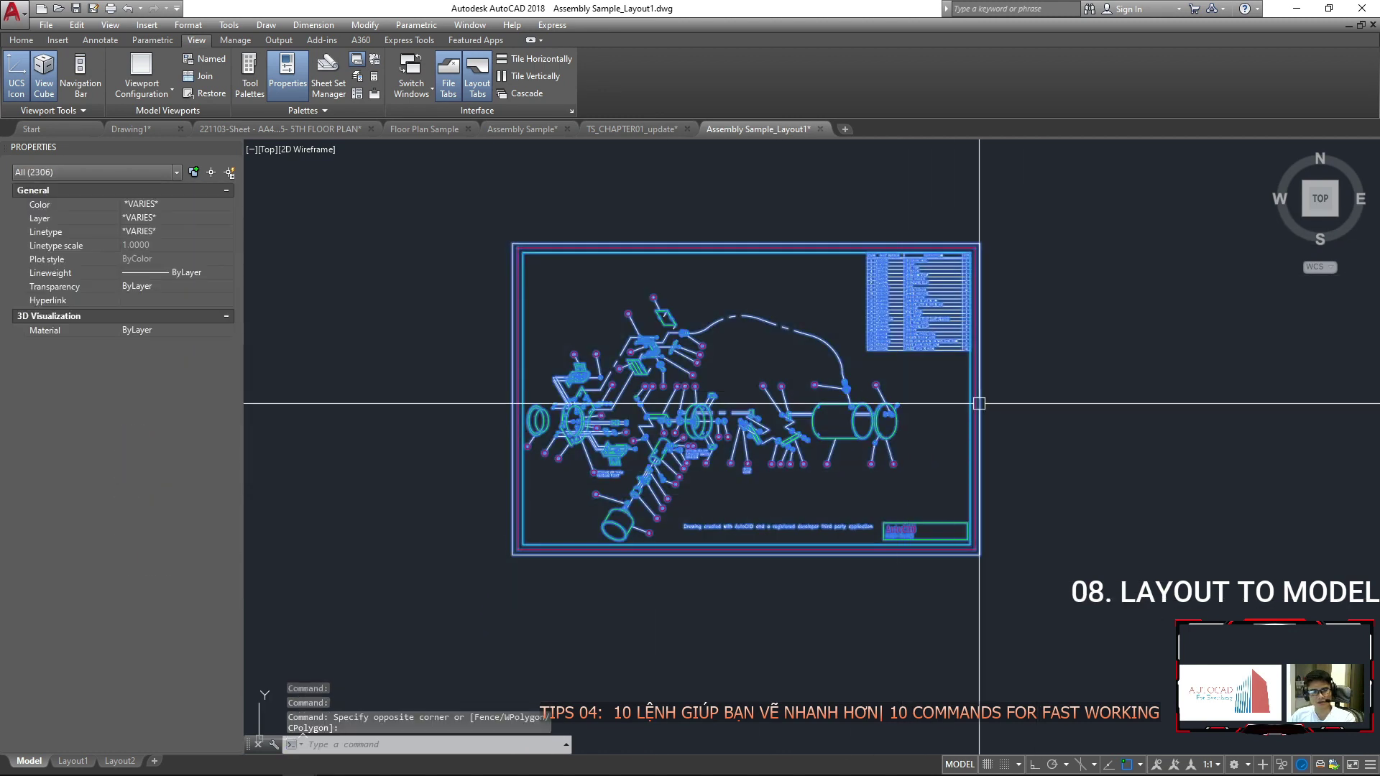
pyautogui.press('Escape')
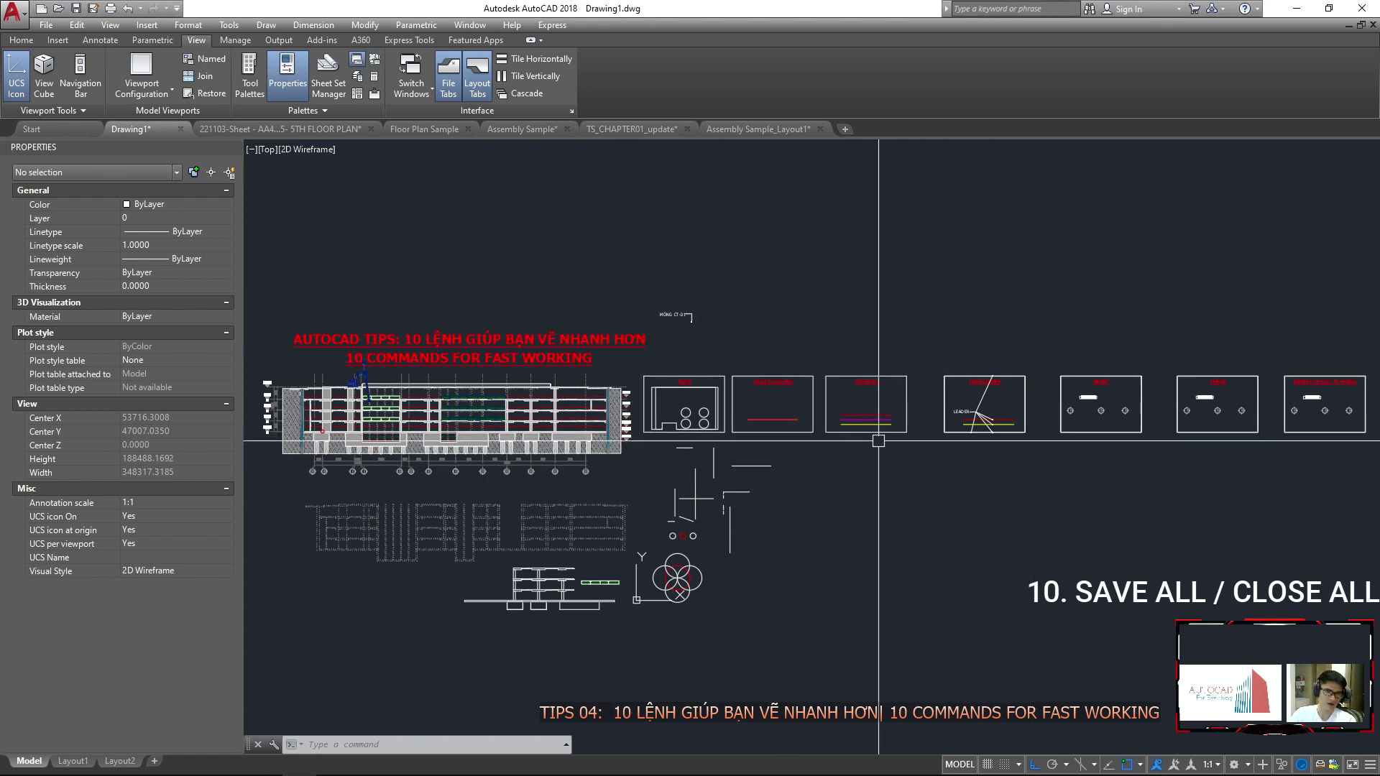
# Pan the view slightly, then run SAVEALL to save every open drawing.
pyautogui.moveTo(917, 385); pyautogui.dragTo(853, 384, button='middle')
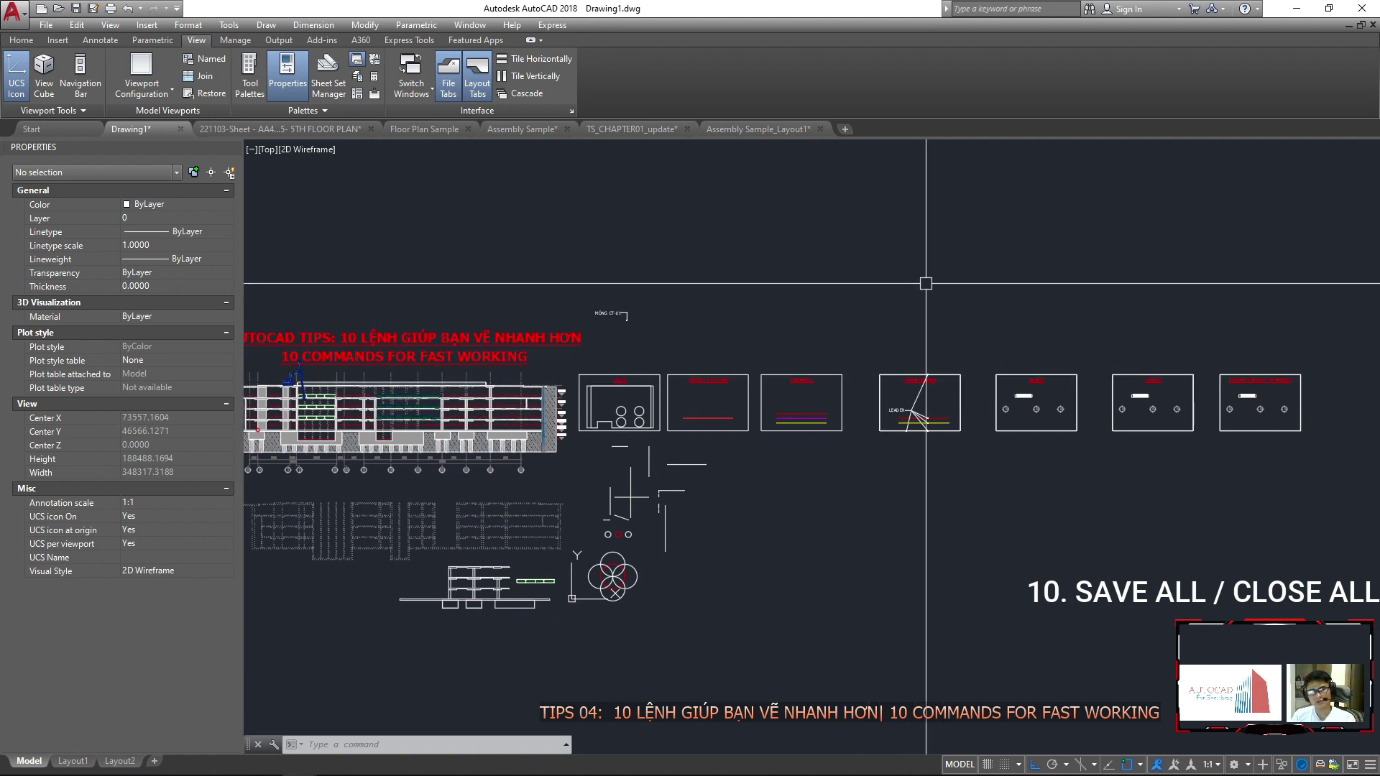
pyautogui.write('SAVEAS')
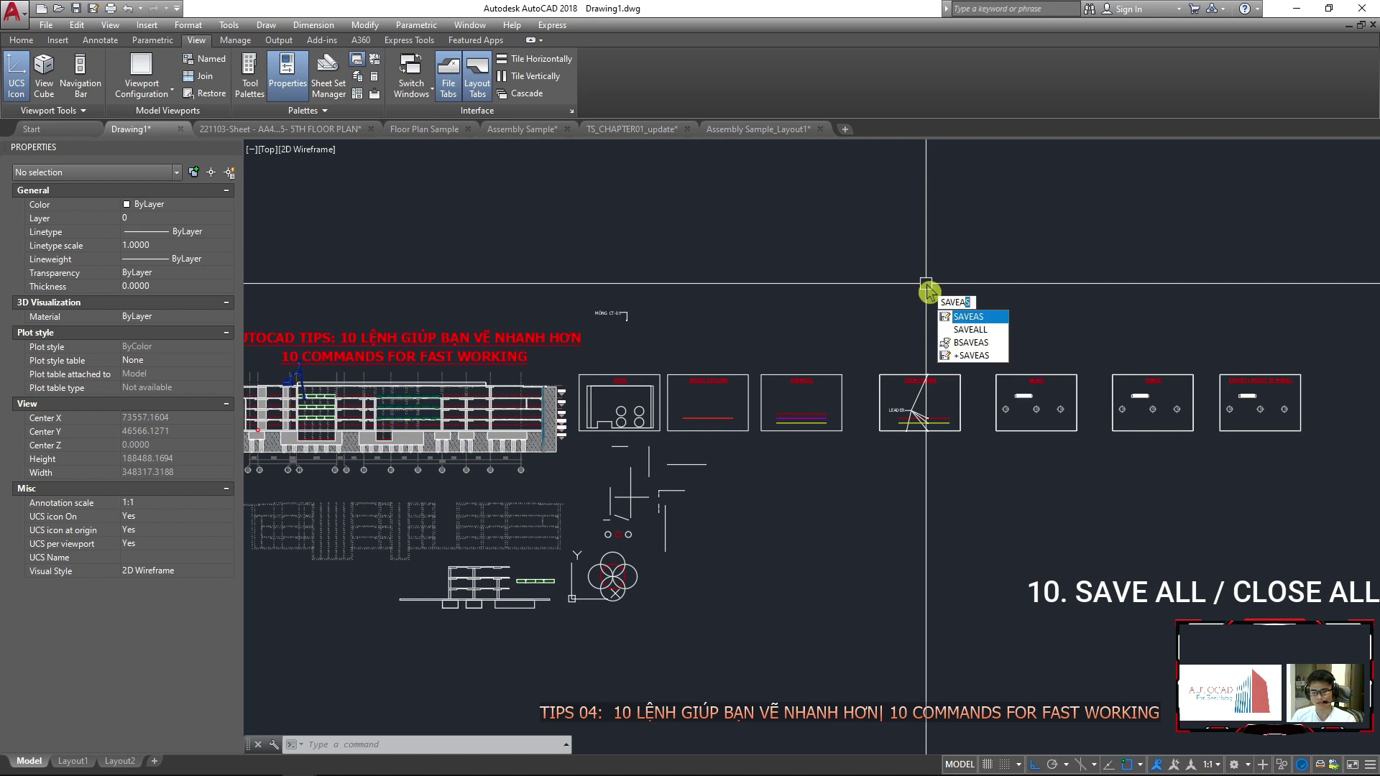
pyautogui.write('LL')
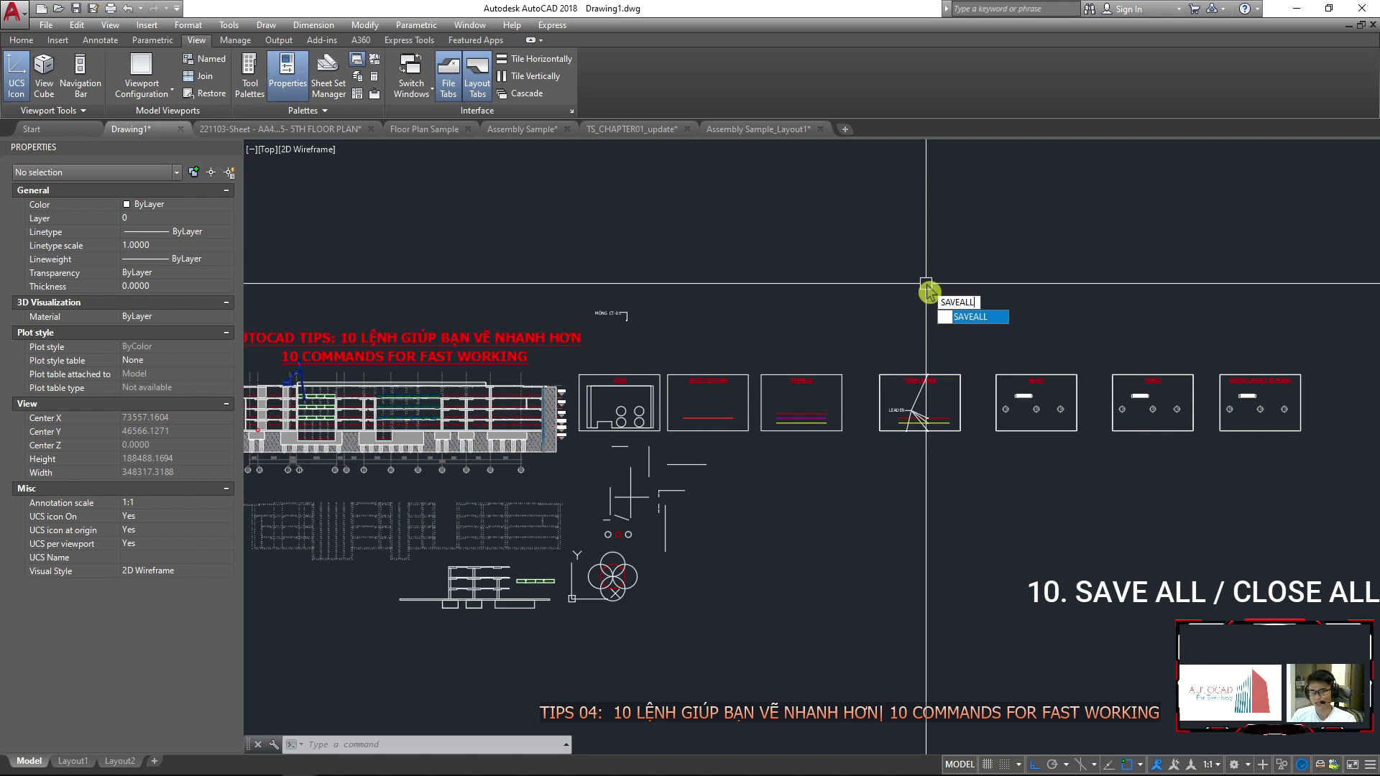
pyautogui.press('Return')
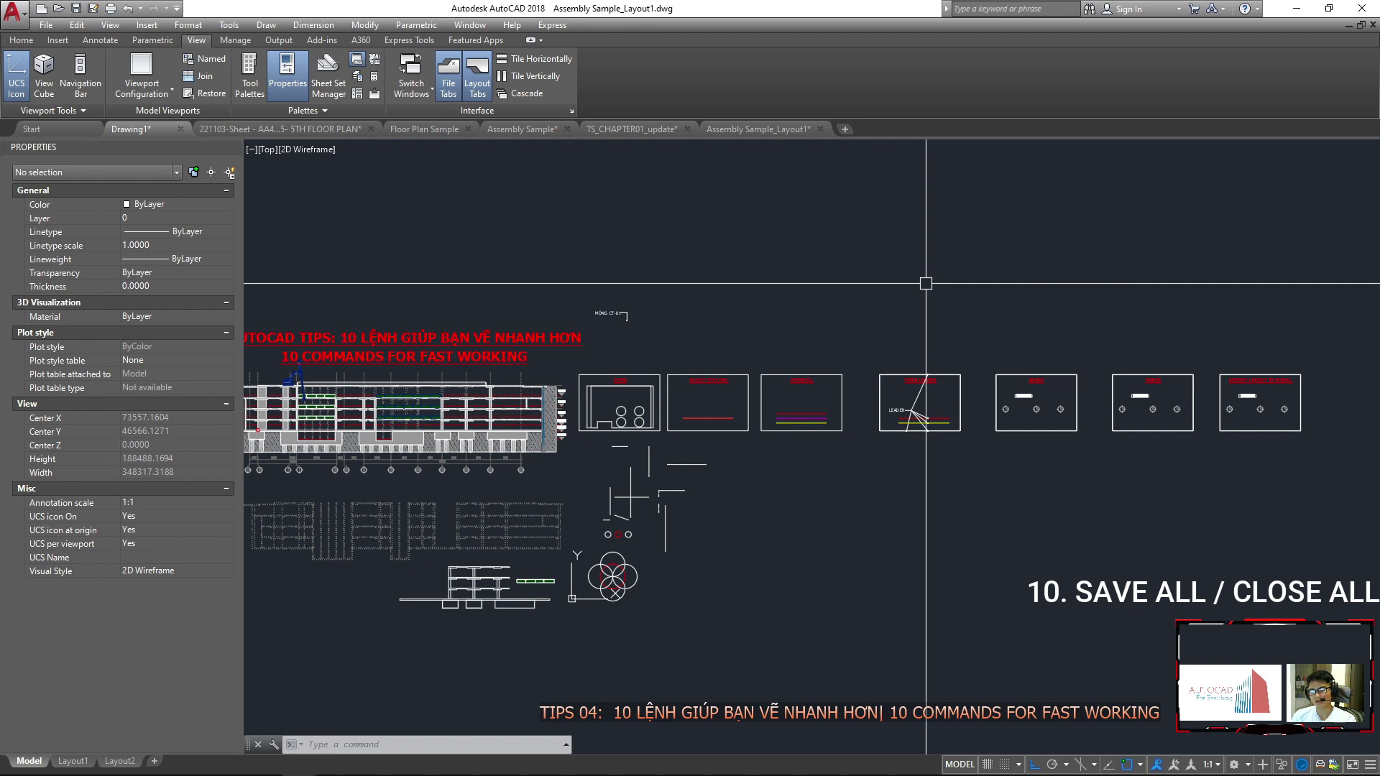
# Run the CLOSEALL command to close every open drawing.
pyautogui.write('CLOSEALL')
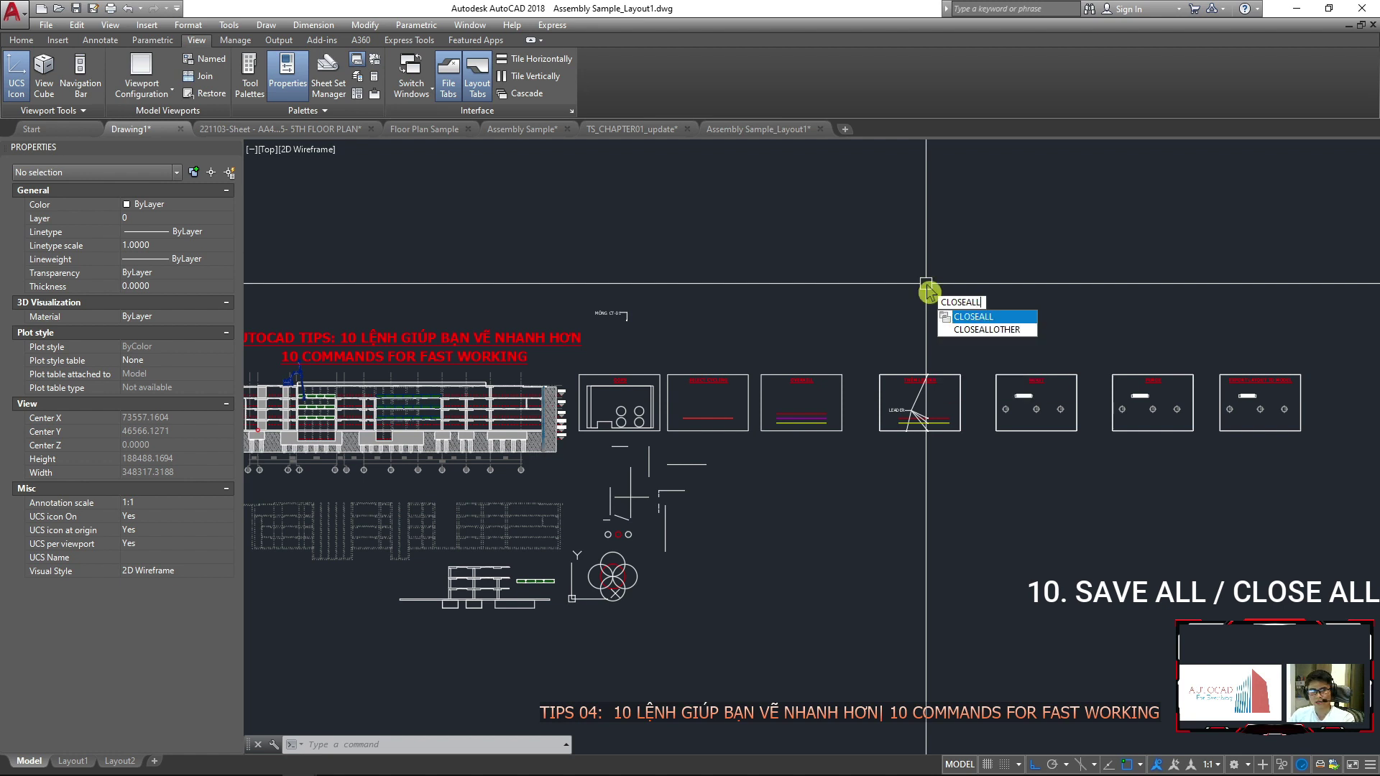
pyautogui.press('Return')
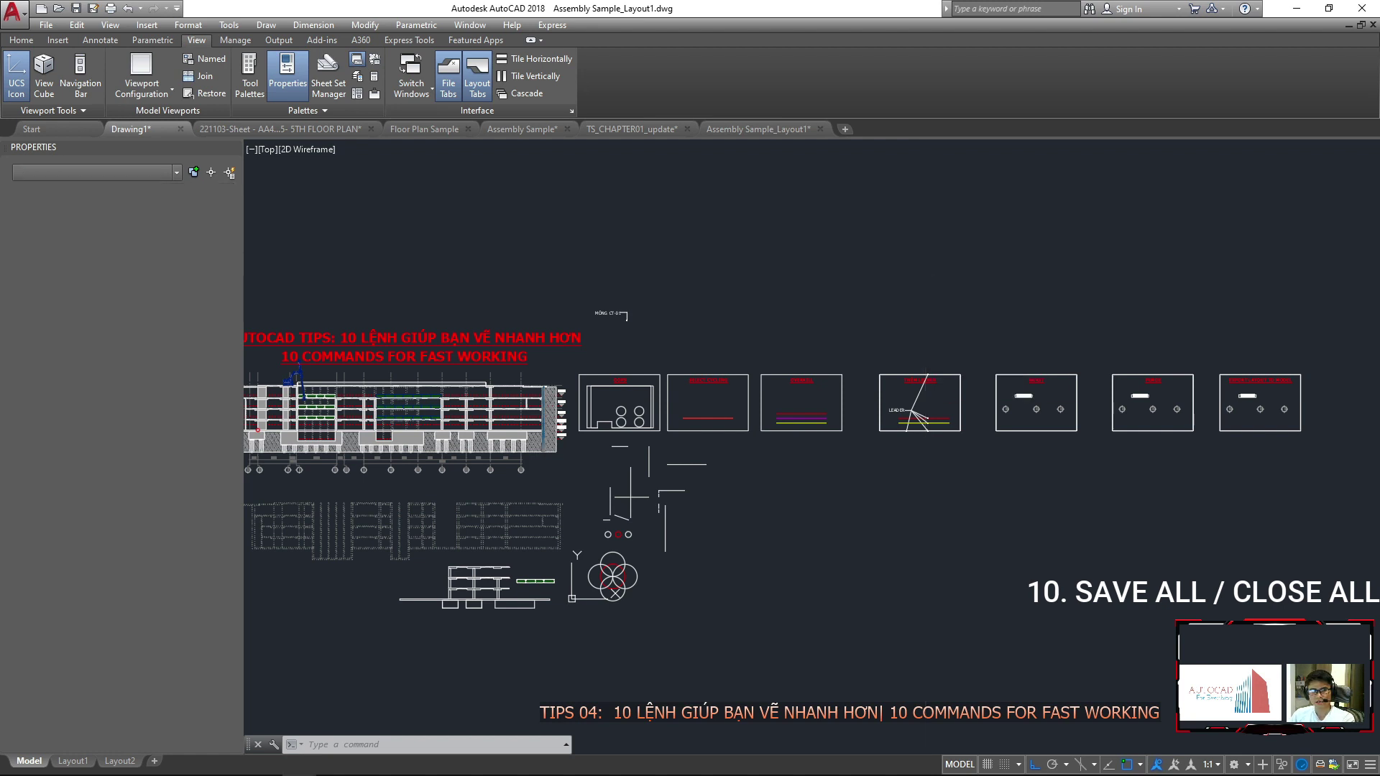